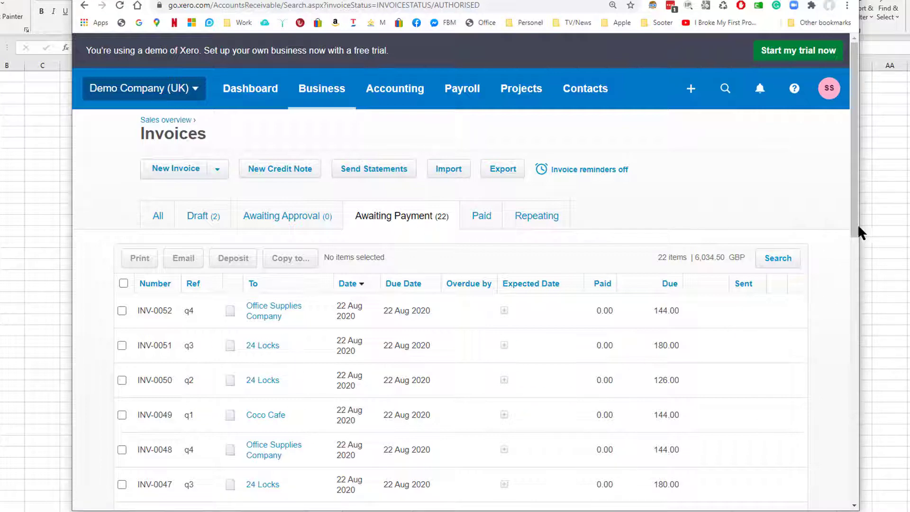
# Scroll through Xero's 22 awaiting-payment invoices (6,034.50 GBP), then return to blank workbook Book1
pyautogui.moveTo(853, 228); pyautogui.dragTo(846, 294)
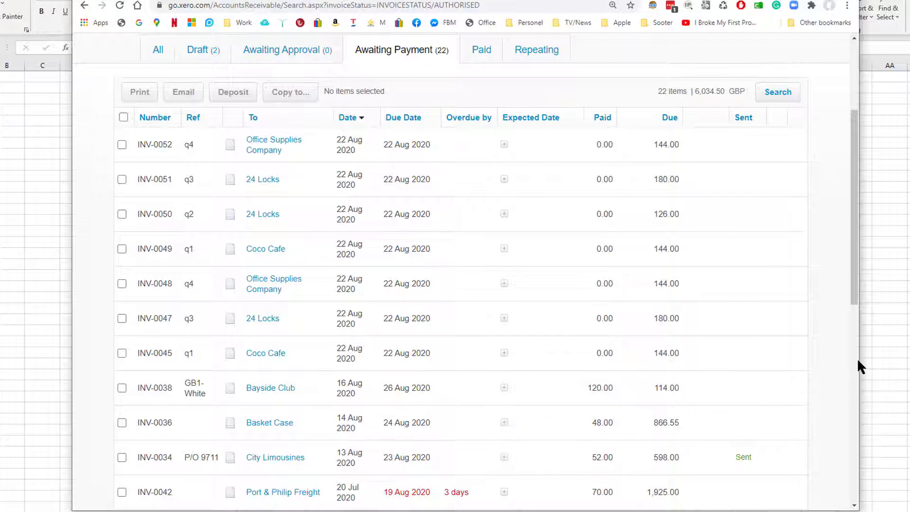
pyautogui.click(888, 308)
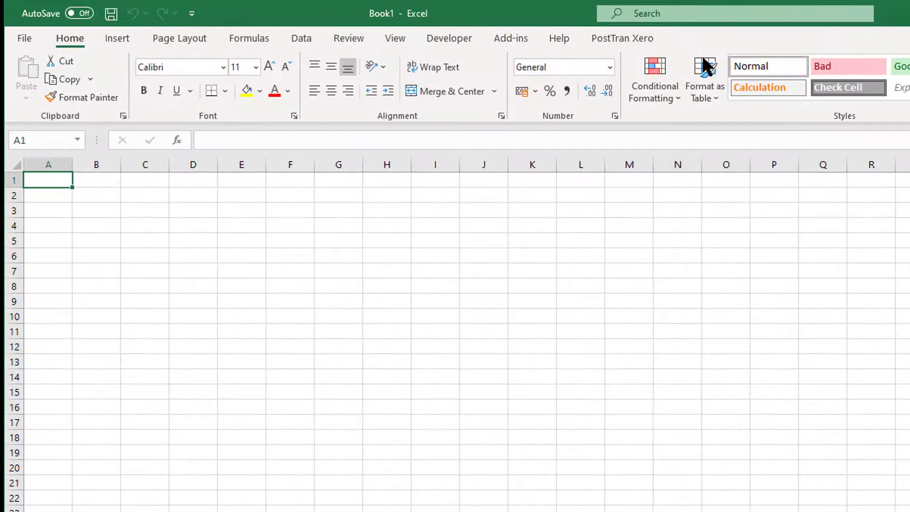
# Search PostTran Xero examples for 'pay' and load the Import and Match Sales Receipts/Payments template
pyautogui.click(624, 38)
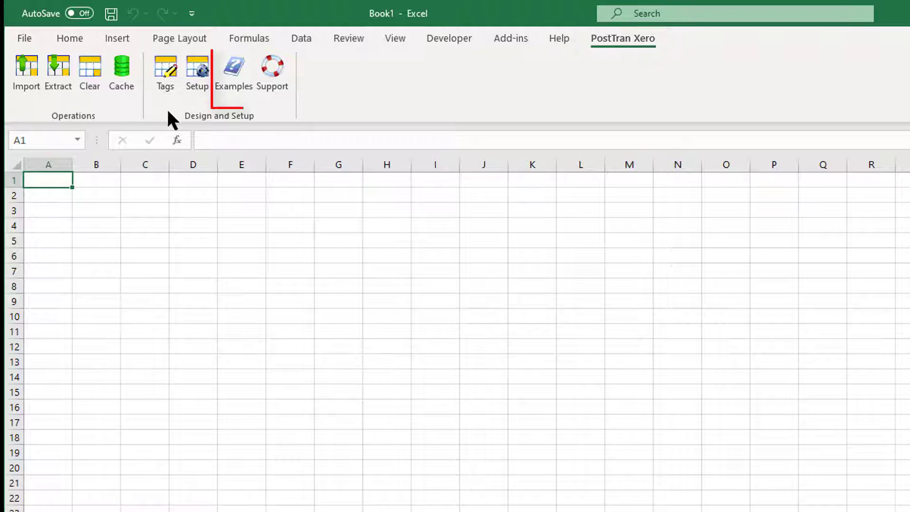
pyautogui.click(233, 78)
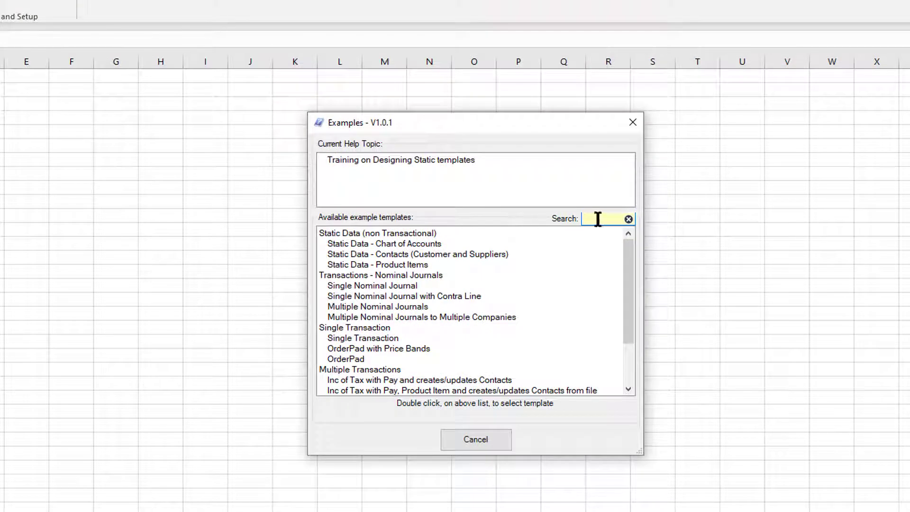
pyautogui.write('pay')
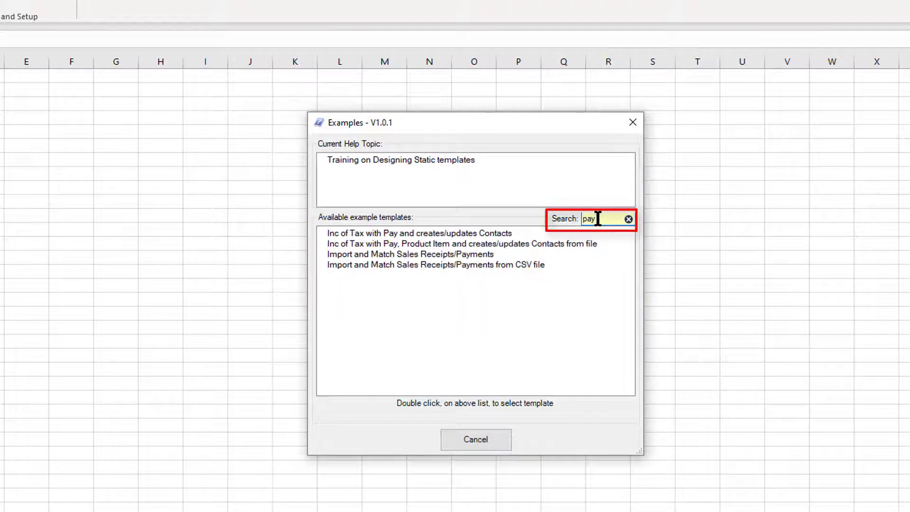
pyautogui.click(369, 255)
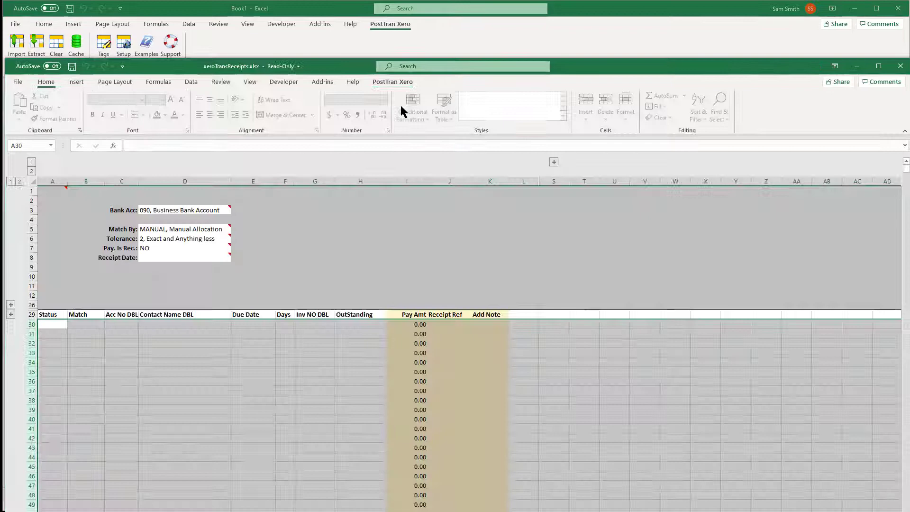
# Expand hidden rows 27–28 to show column tags like TLCoName, TLInvNo and TLRcPayment
pyautogui.moveTo(577, 65); pyautogui.dragTo(579, 13)
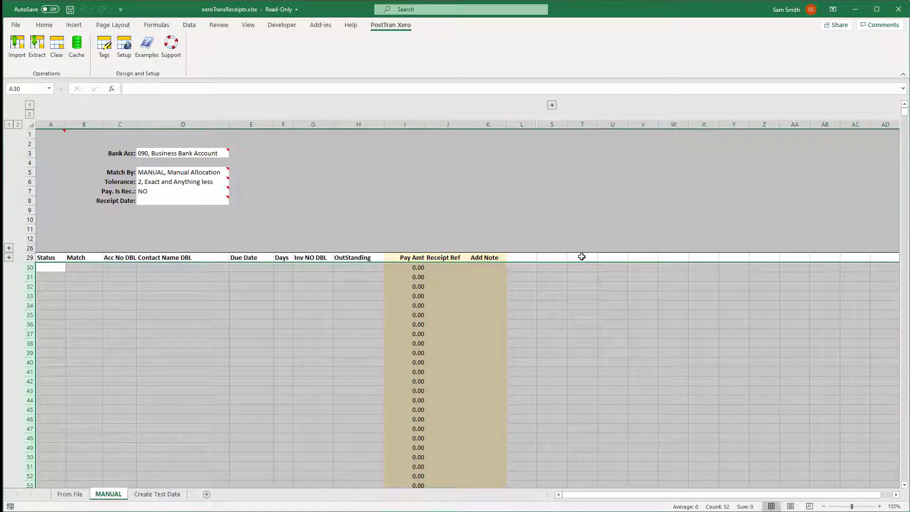
pyautogui.click(165, 273)
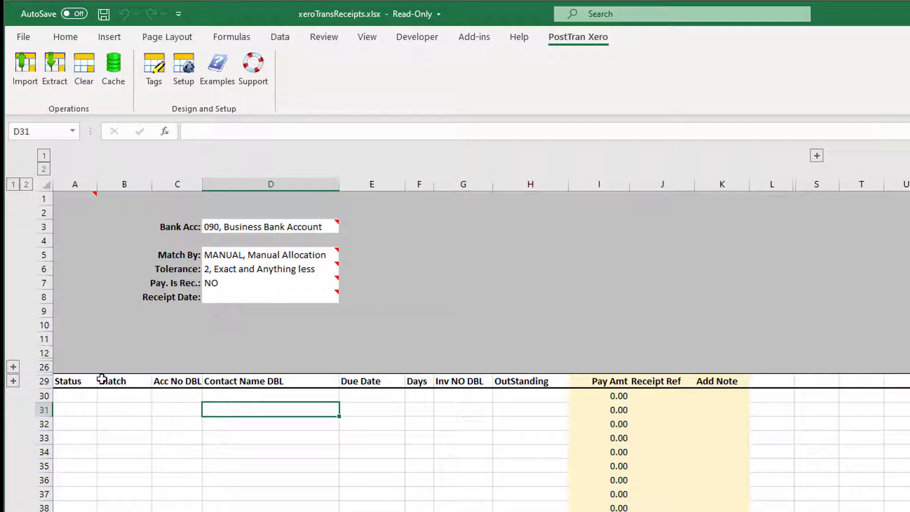
pyautogui.click(13, 380)
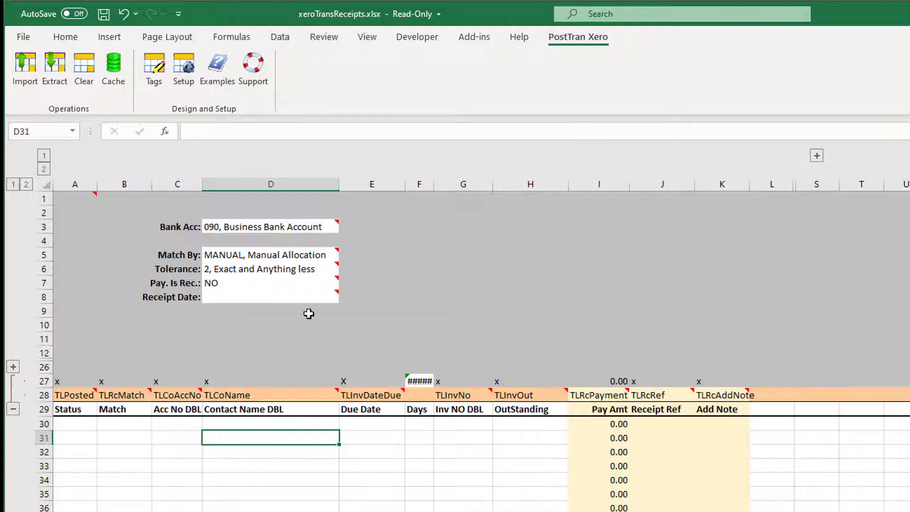
# Inspect the TLPosted tag and Due Date cells E31:E36, then collapse rows 27–28
pyautogui.click(88, 396)
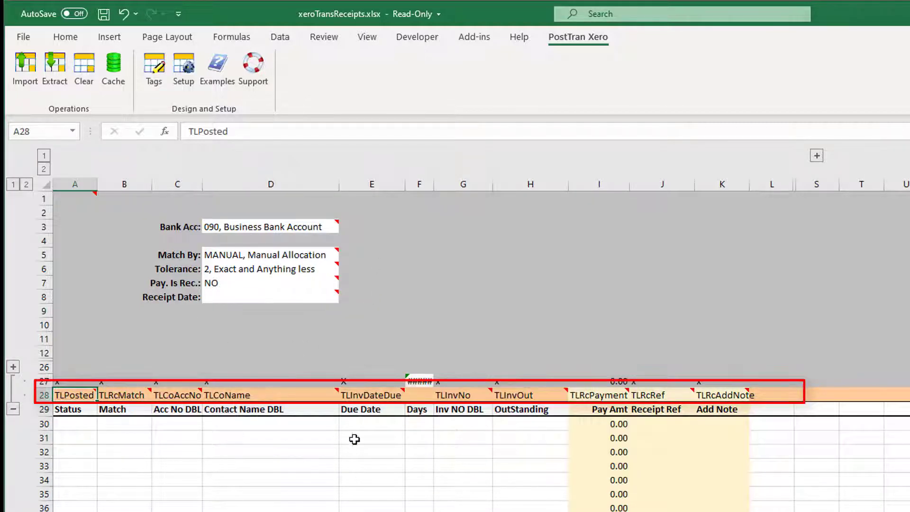
pyautogui.moveTo(360, 438); pyautogui.dragTo(372, 509)
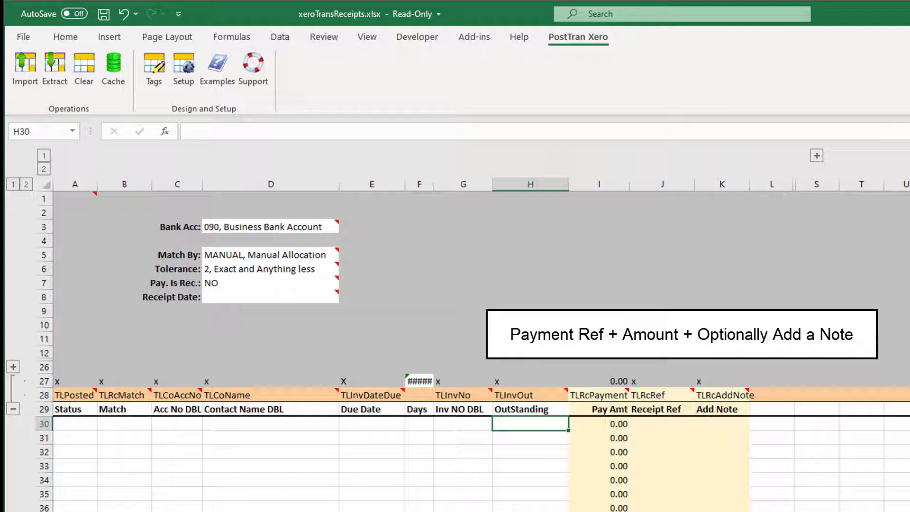
pyautogui.click(13, 409)
pyautogui.click(232, 354)
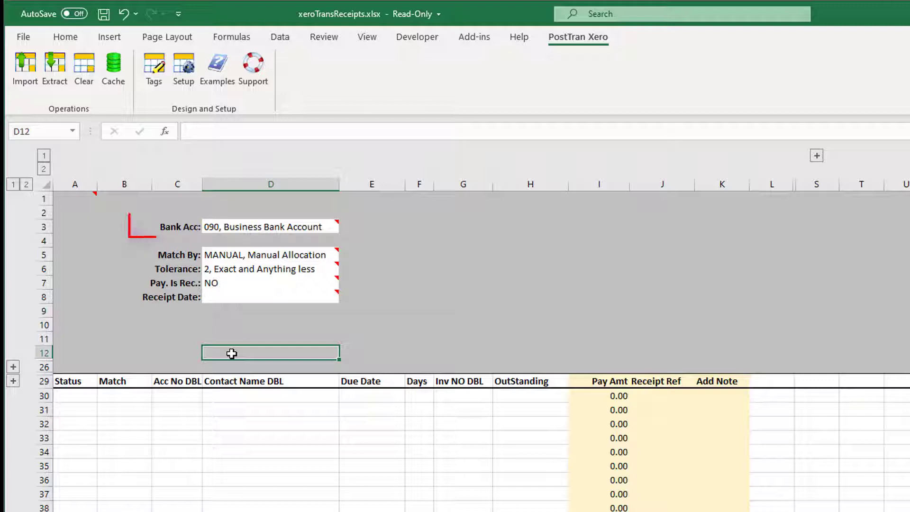
pyautogui.click(267, 229)
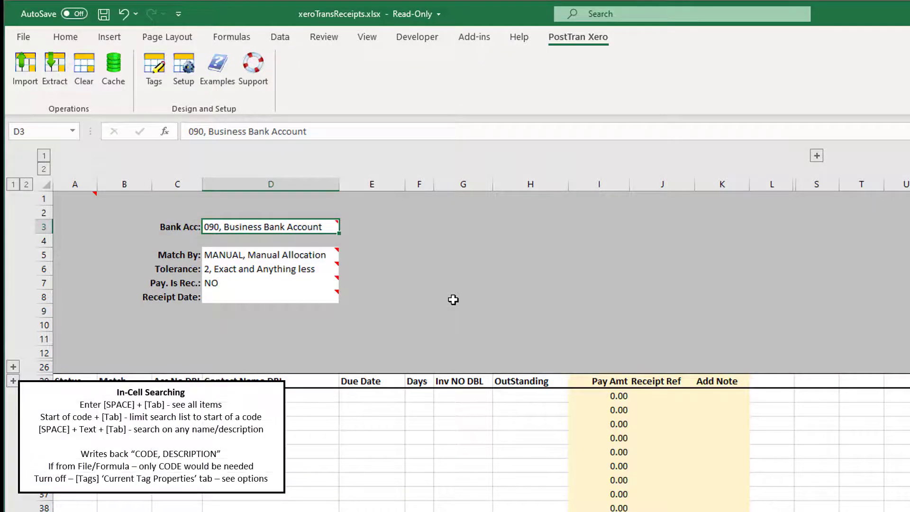
pyautogui.press('Tab')
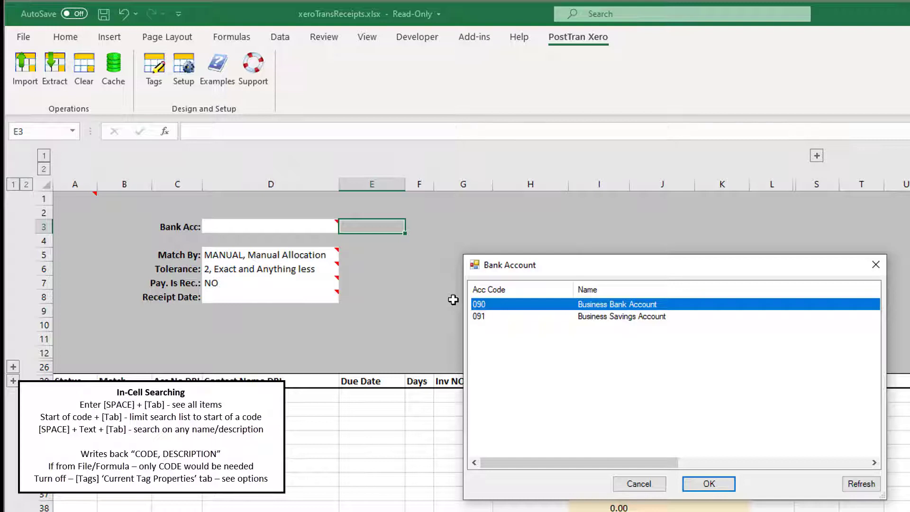
pyautogui.press('Return')
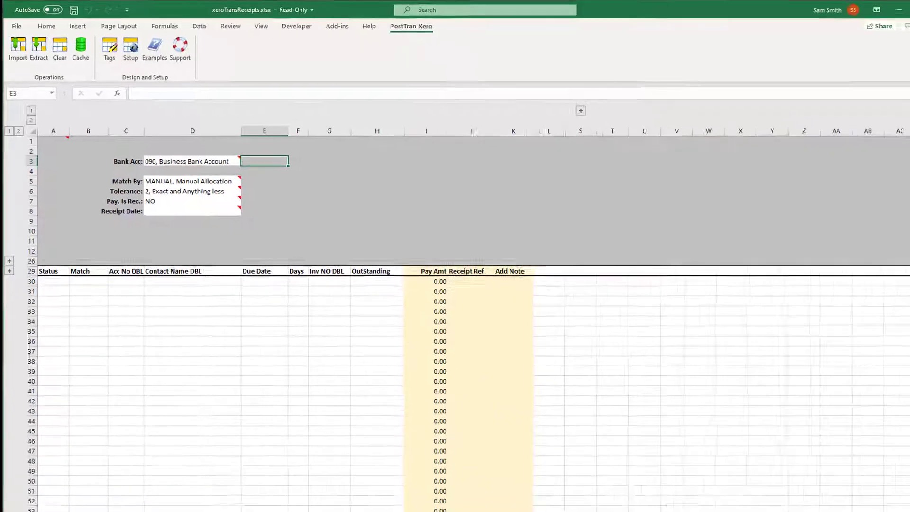
pyautogui.rightClick(108, 494)
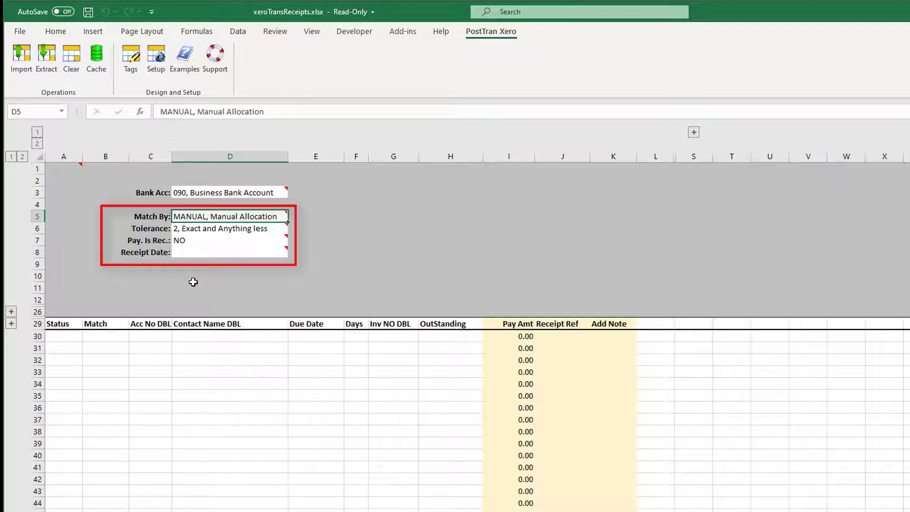
# Keep the Tolerance in D6 set to 'Exact and Anything less'
pyautogui.click(220, 231)
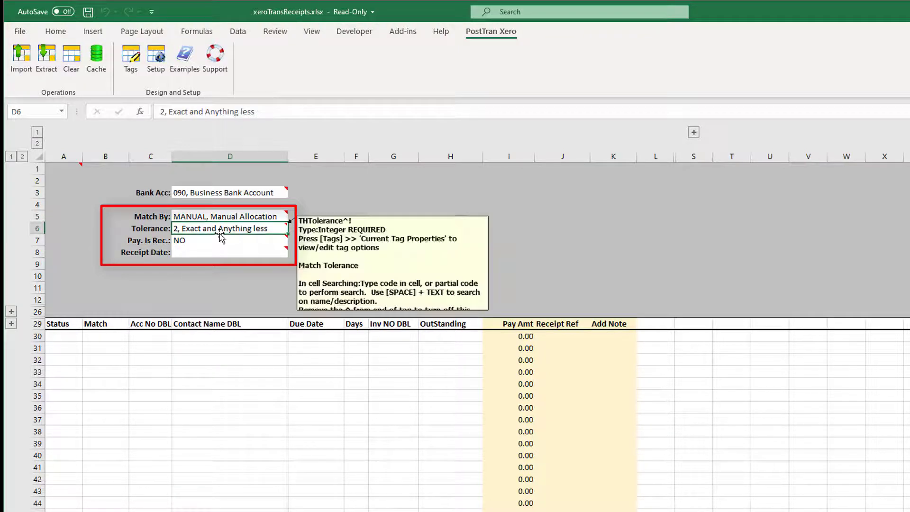
pyautogui.press('Tab')
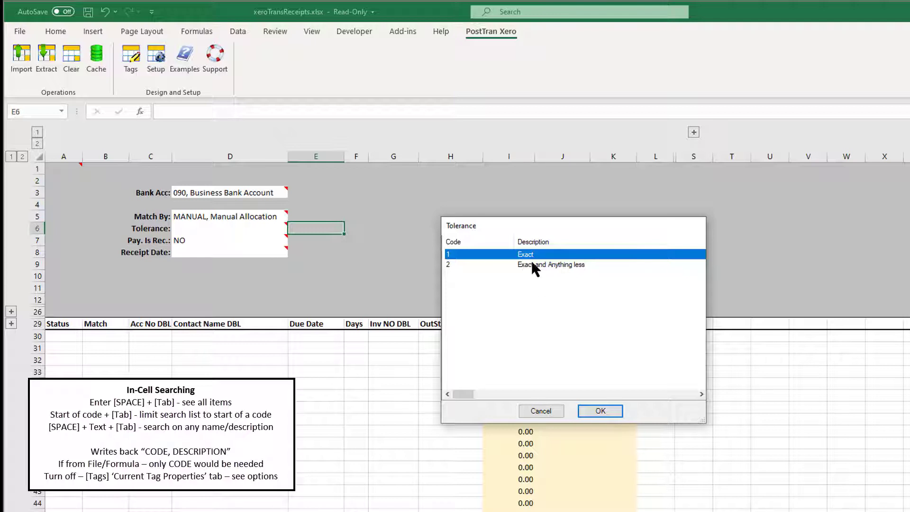
pyautogui.click(531, 264)
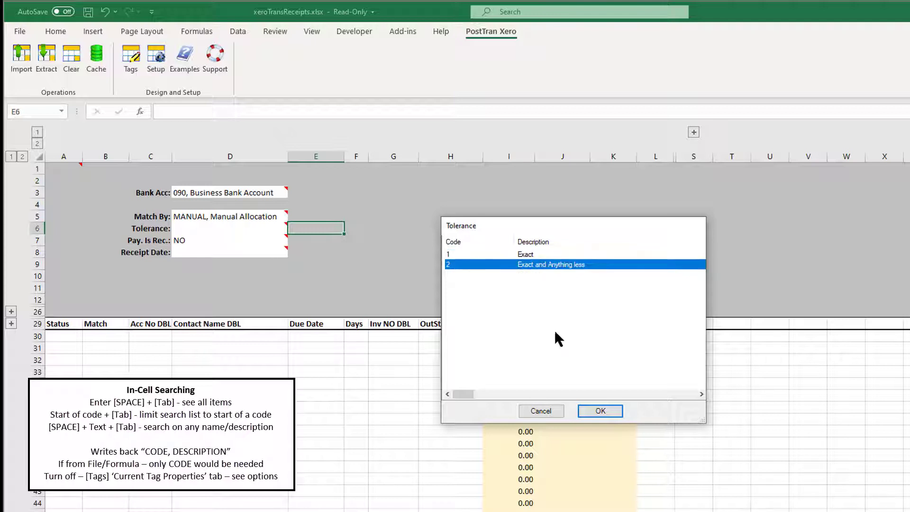
pyautogui.doubleClick(501, 266)
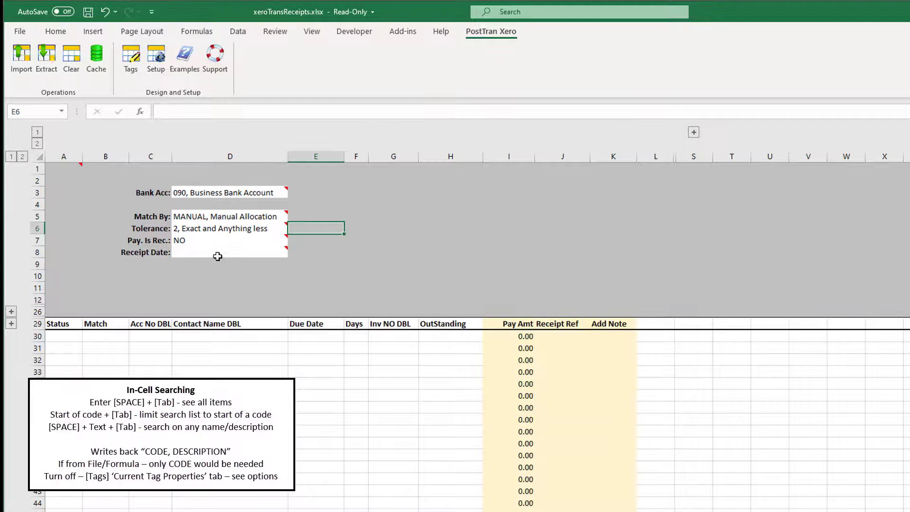
# Change Pay. Is Rec. in D7 from NO to YES
pyautogui.moveTo(217, 255)
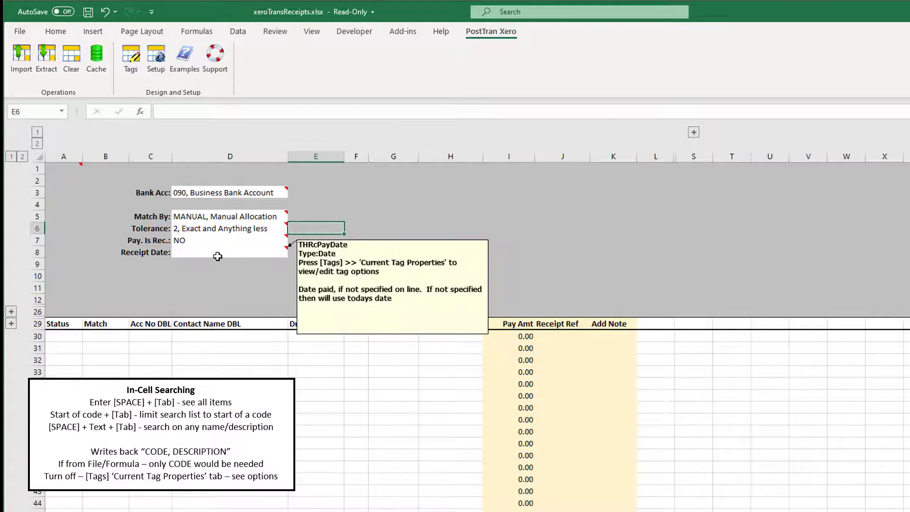
pyautogui.click(193, 240)
pyautogui.write('YES')
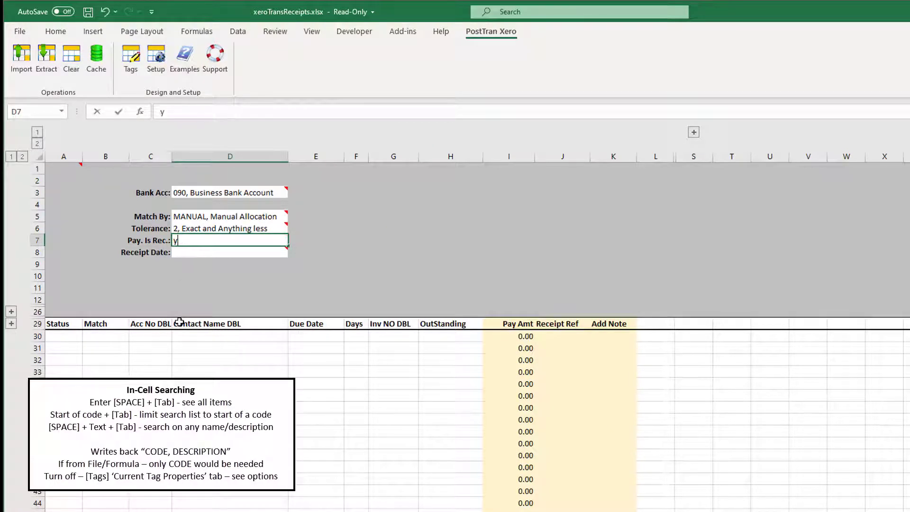
pyautogui.press('Tab')
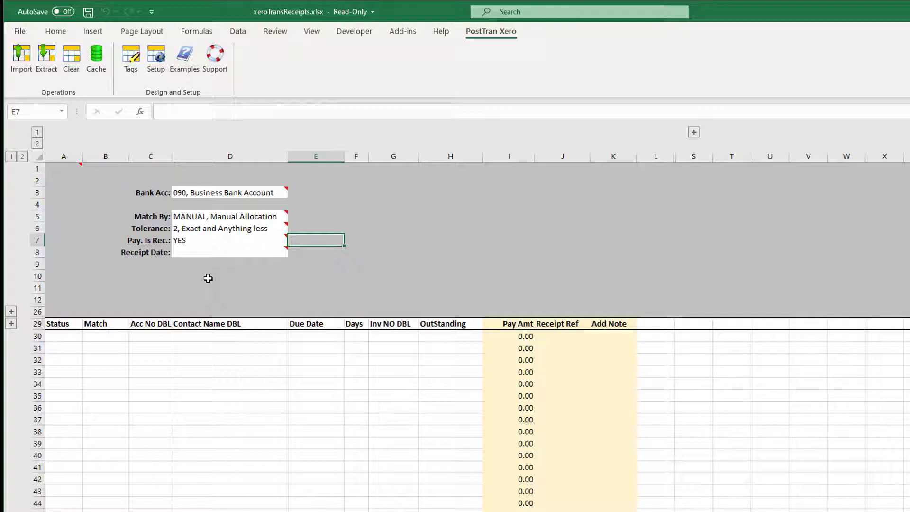
# Extract the 22 outstanding Xero invoices, TESTINV2 to INV-0042, into the MANUAL sheet
pyautogui.click(248, 344)
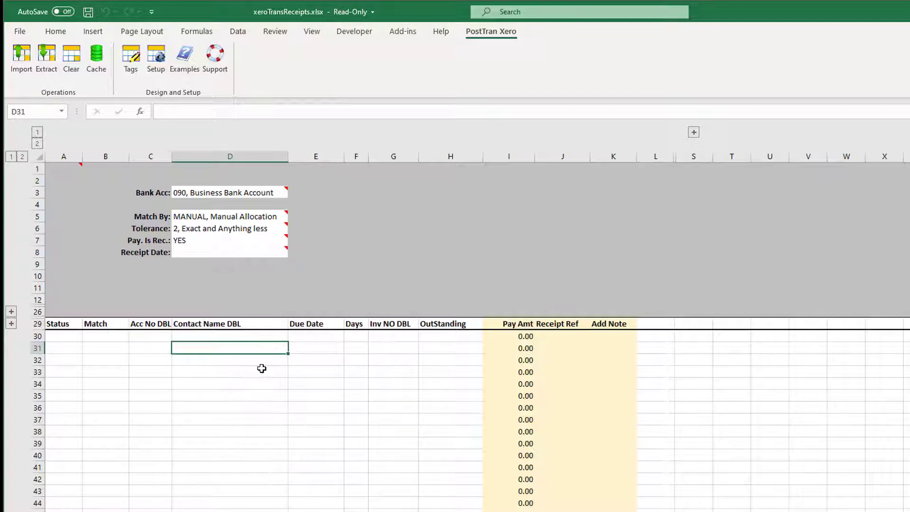
pyautogui.hotkey('alt', 'Tab')
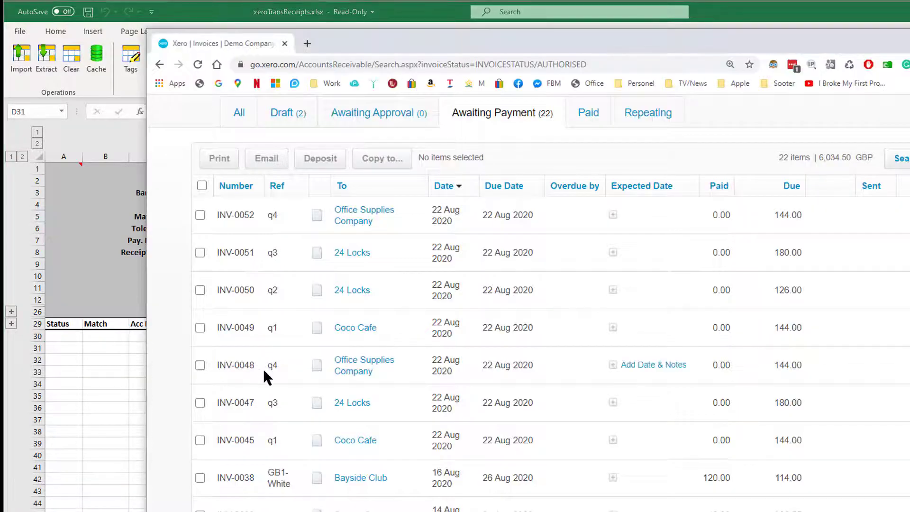
pyautogui.hotkey('alt', 'Tab')
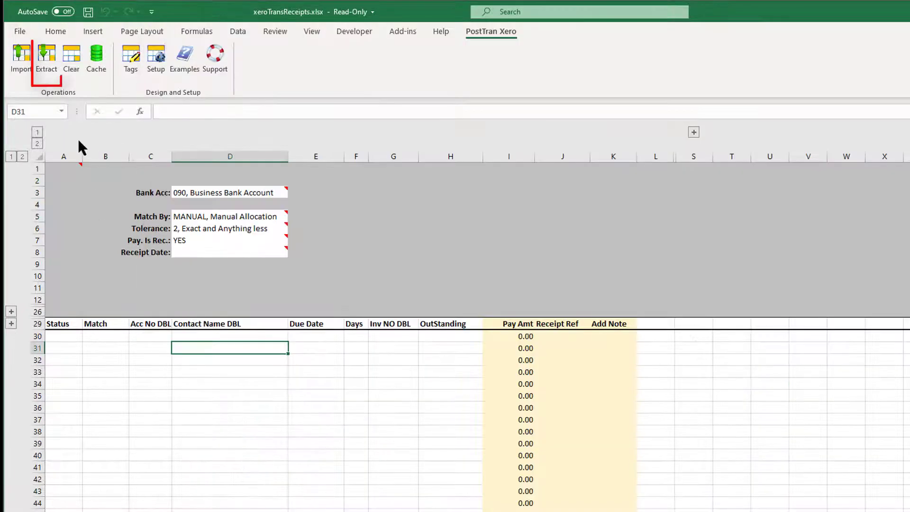
pyautogui.click(42, 62)
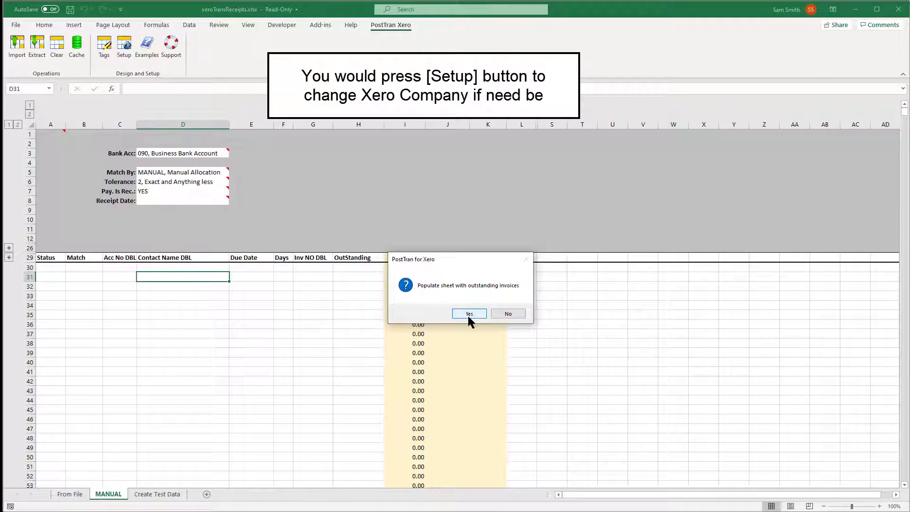
pyautogui.click(469, 314)
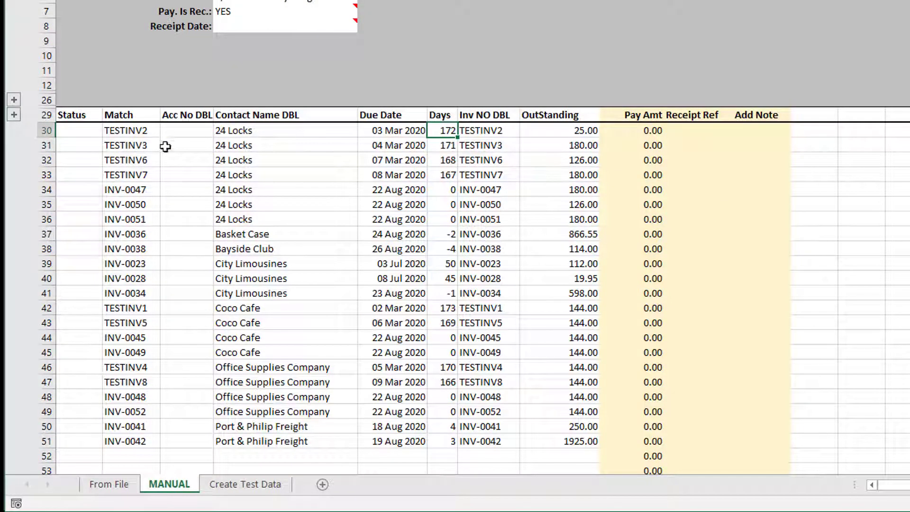
pyautogui.click(141, 130)
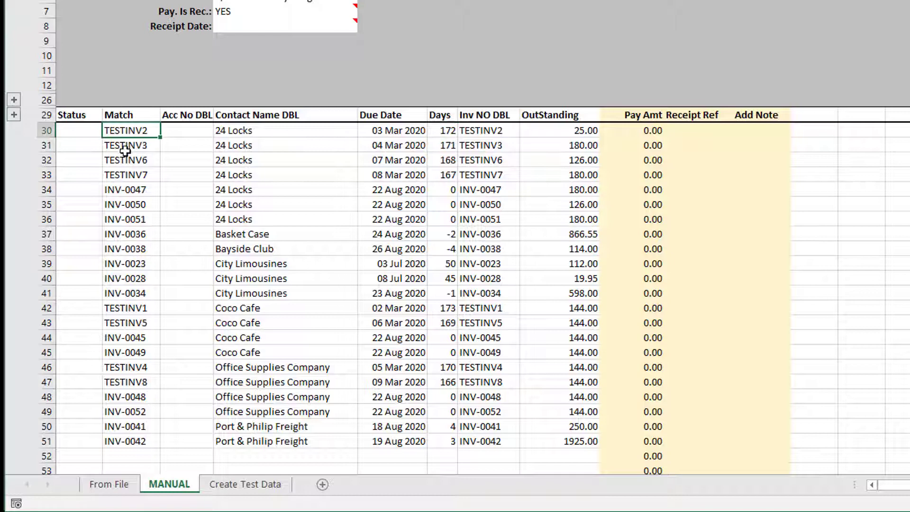
pyautogui.click(129, 308)
pyautogui.click(128, 426)
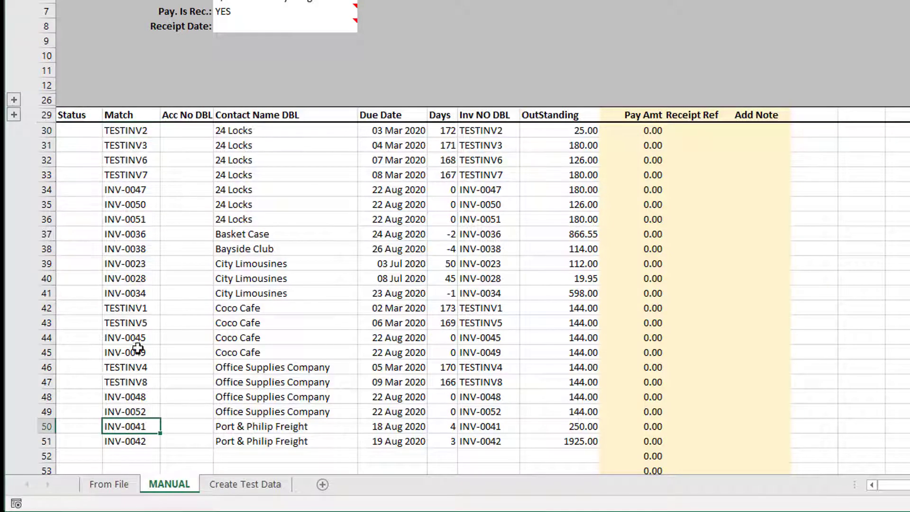
pyautogui.click(132, 190)
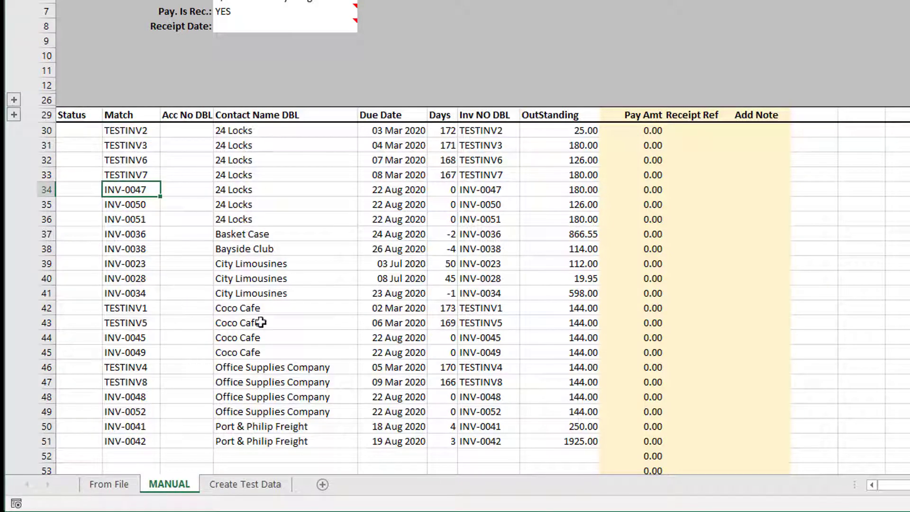
pyautogui.click(264, 144)
pyautogui.click(391, 145)
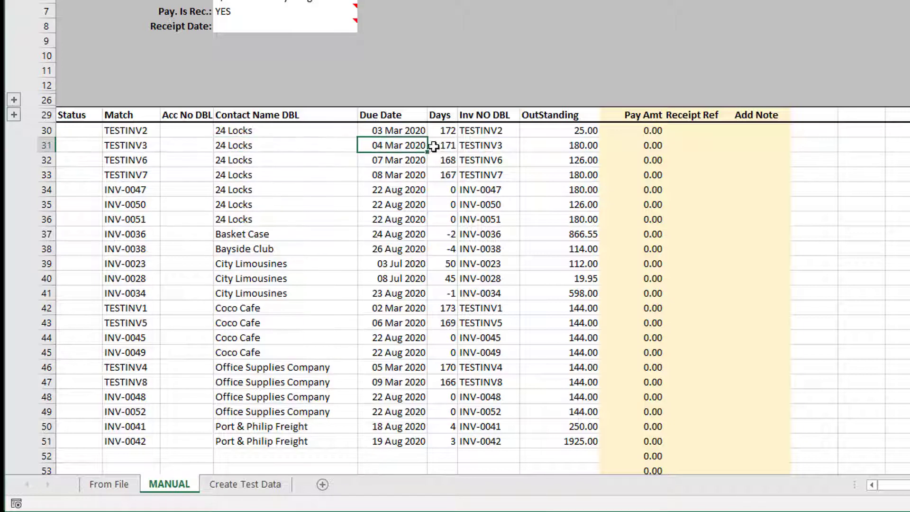
pyautogui.click(435, 146)
pyautogui.click(497, 147)
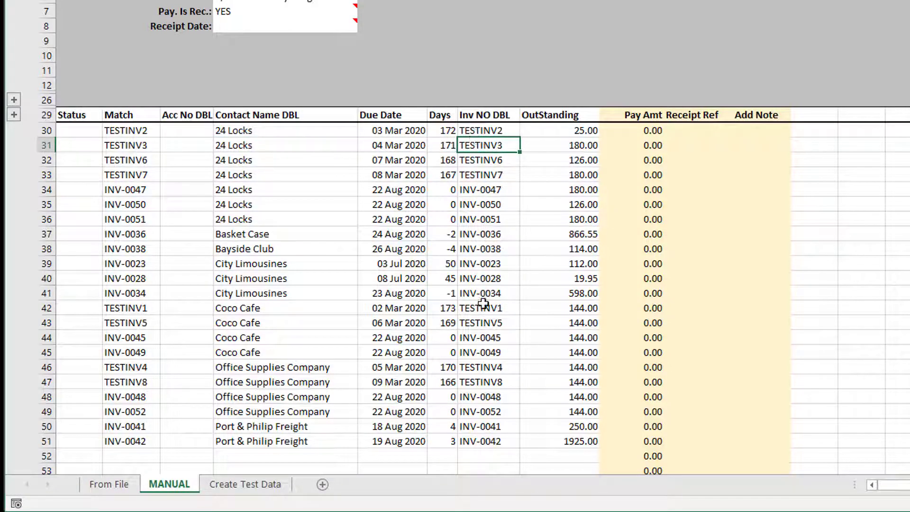
pyautogui.click(561, 176)
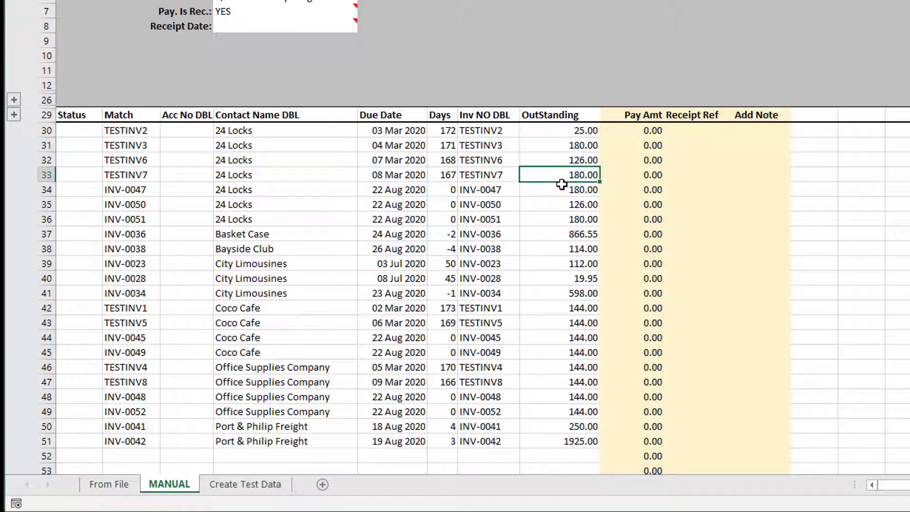
pyautogui.click(693, 133)
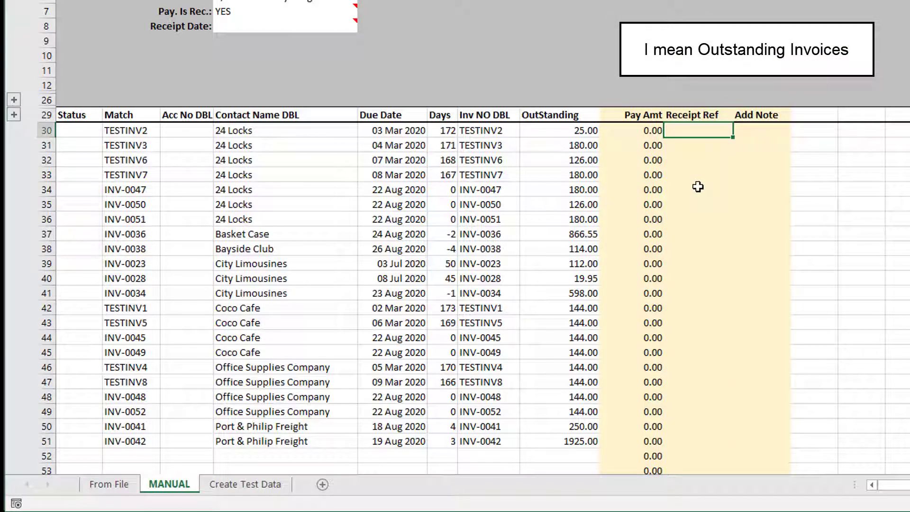
# Enter a 50.00 payment and receipt reference 35837012 for TESTINV3
pyautogui.press('Down')
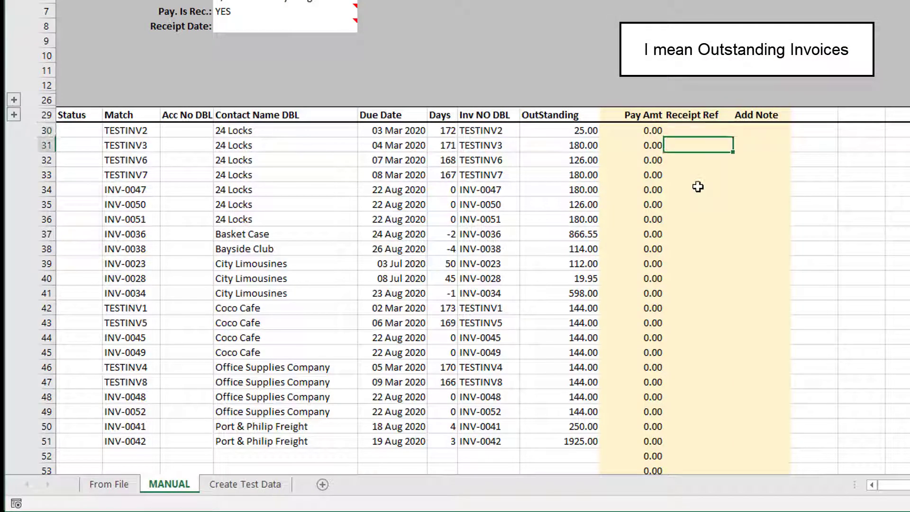
pyautogui.press('Left')
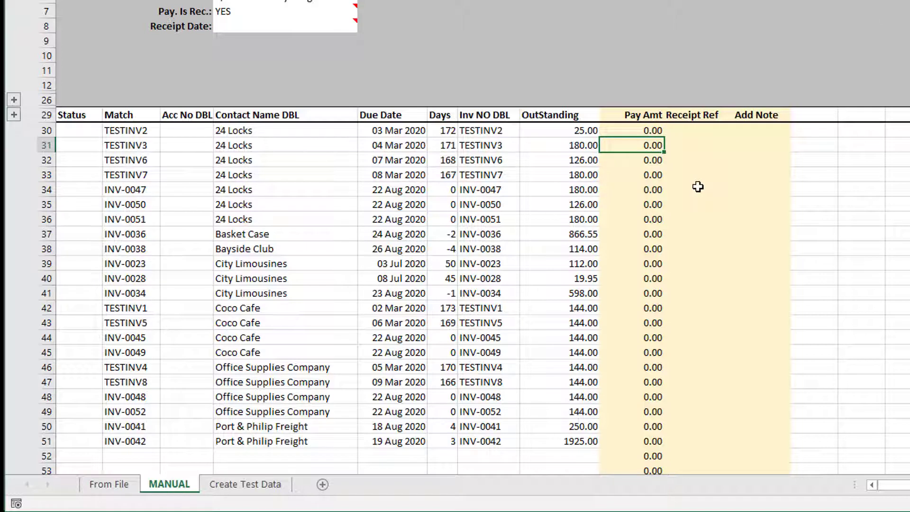
pyautogui.write('50')
pyautogui.press('Tab')
pyautogui.write('35')
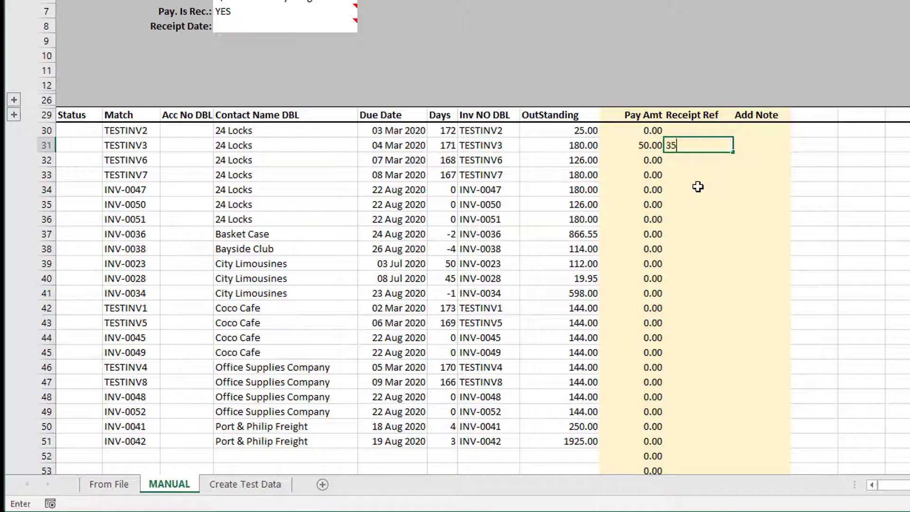
pyautogui.write('837012')
pyautogui.press('Return')
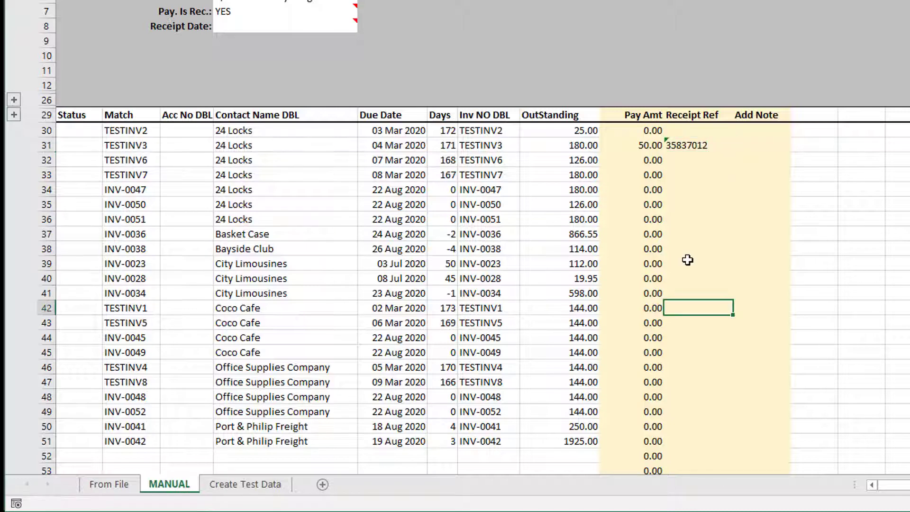
# Enter receipt reference 3572359 for TESTINV1 and check its 144.00 outstanding amount
pyautogui.write('3572359')
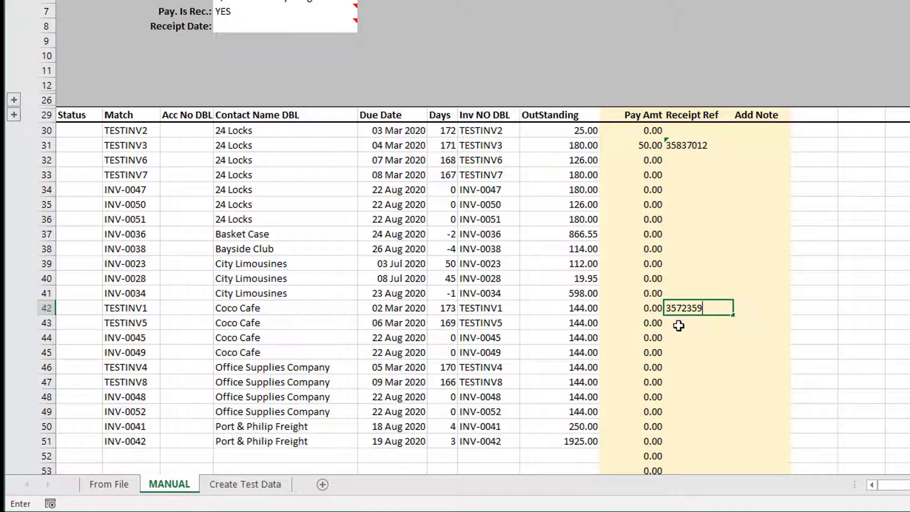
pyautogui.click(681, 326)
pyautogui.click(654, 310)
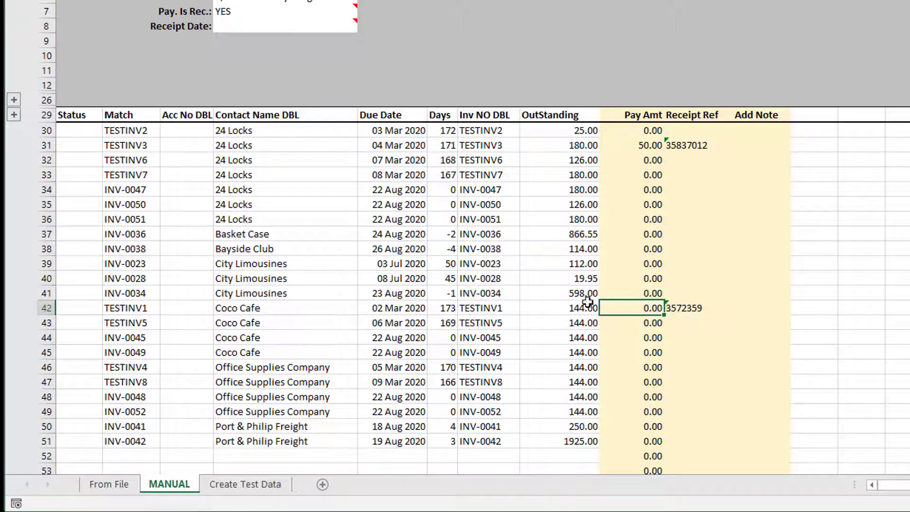
pyautogui.click(589, 307)
pyautogui.click(635, 314)
pyautogui.click(580, 309)
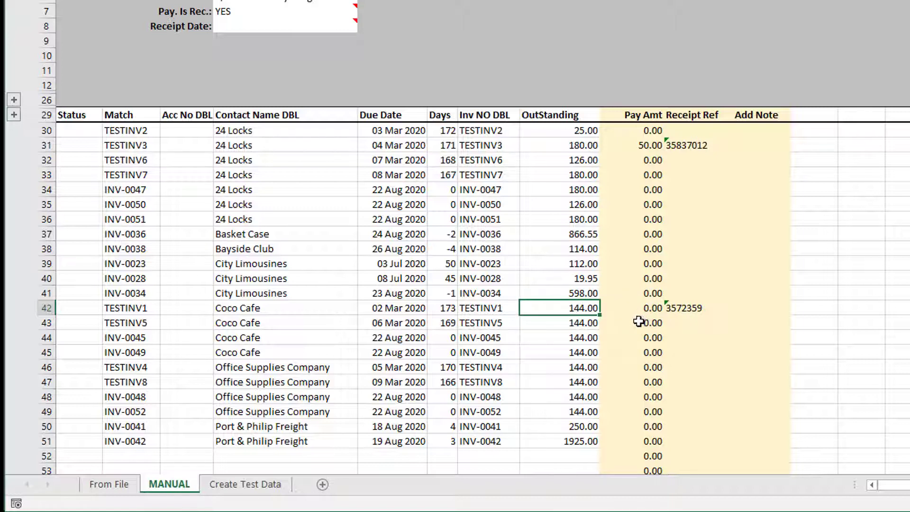
pyautogui.click(645, 308)
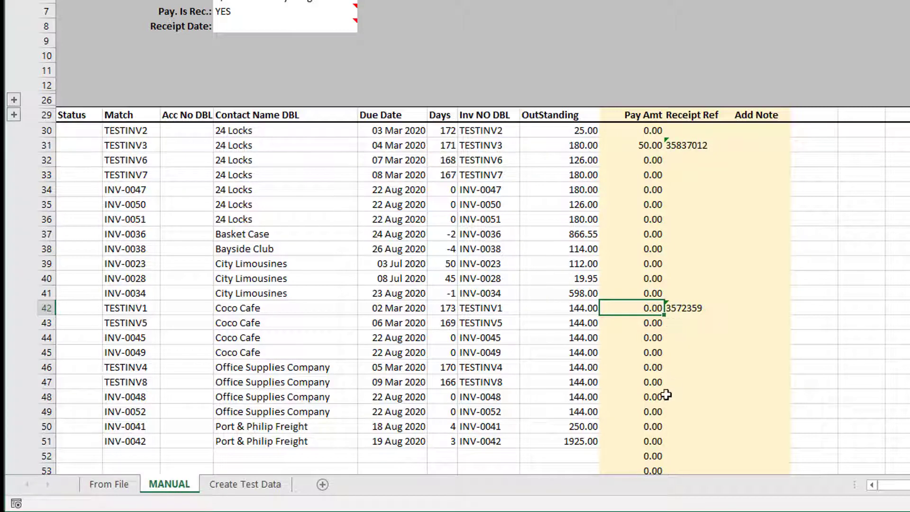
# Enter receipt reference 36236632 for TESTINV4 and an 'x' marker for TESTINV8
pyautogui.click(682, 370)
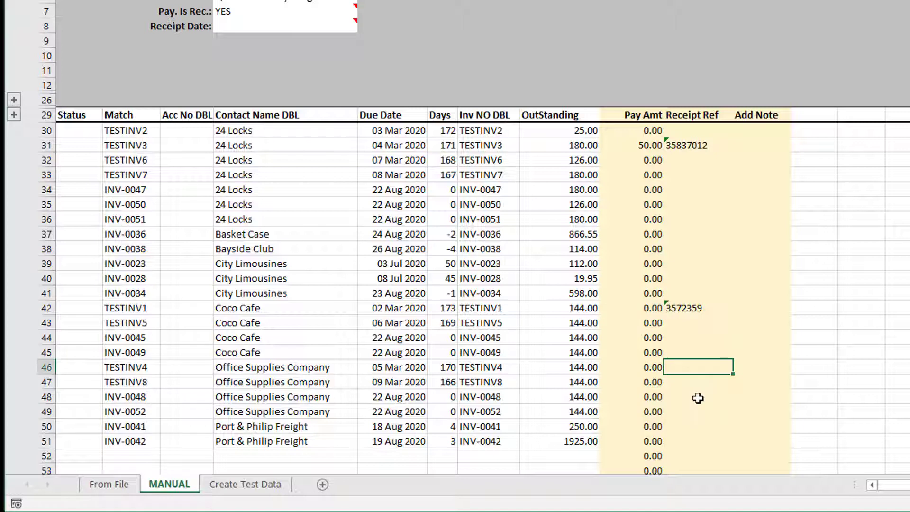
pyautogui.write('36236632')
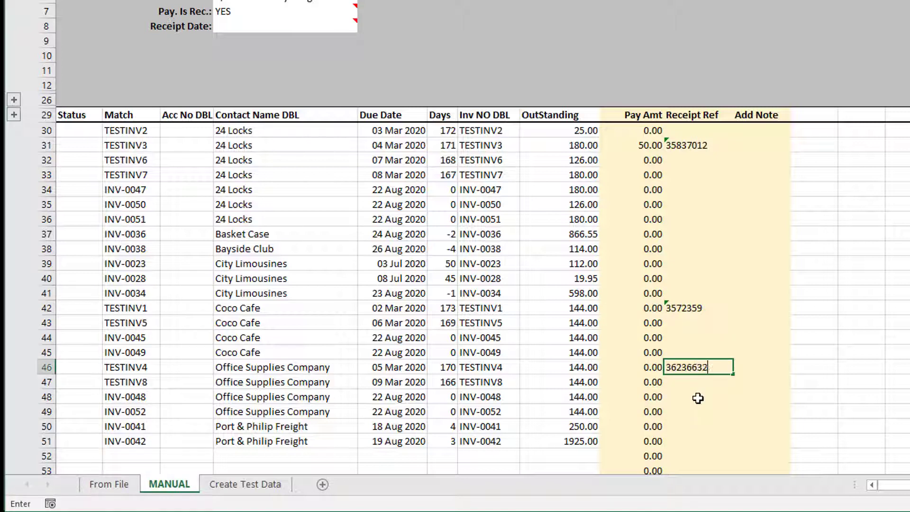
pyautogui.press('Return')
pyautogui.write('x')
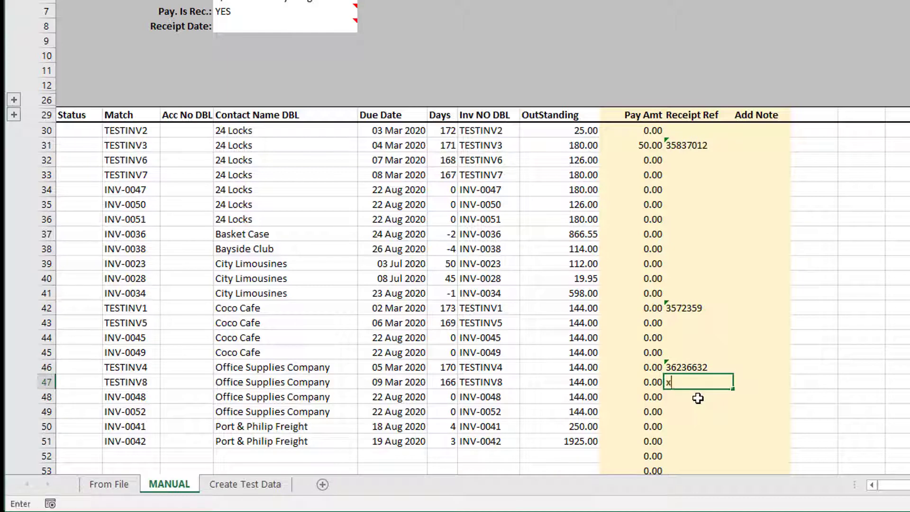
pyautogui.press('Return')
pyautogui.press('Up')
pyautogui.press('Up')
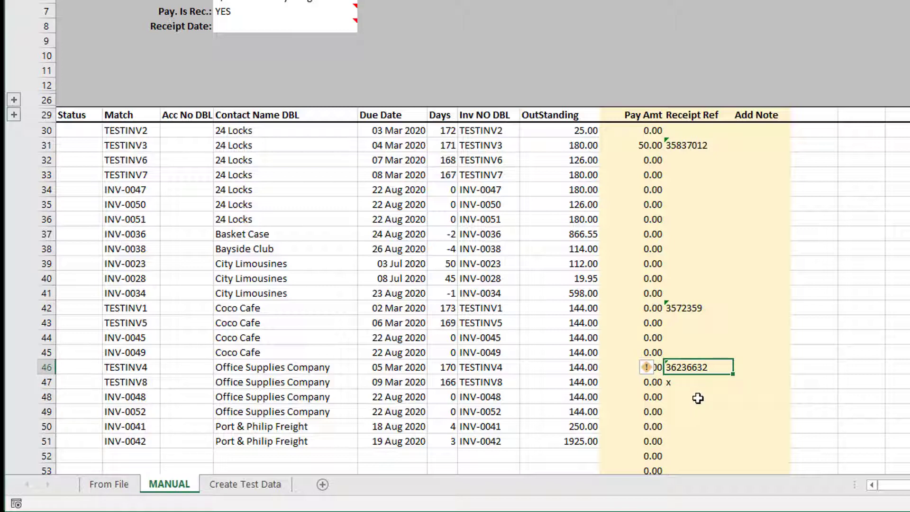
pyautogui.click(672, 379)
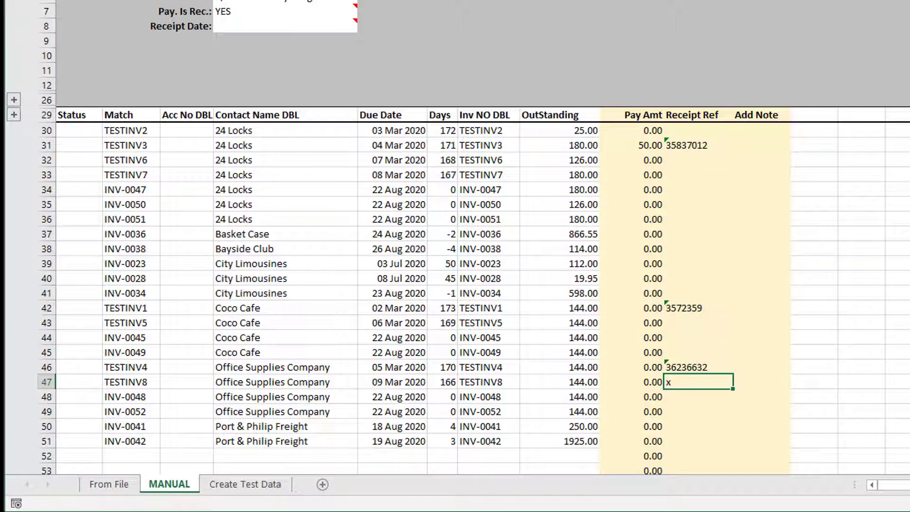
# Try a 20.00 payment on TESTINV8, then reset it to 0.00
pyautogui.press('Up')
pyautogui.press('Up')
pyautogui.press('Down')
pyautogui.press('Down')
pyautogui.press('Left')
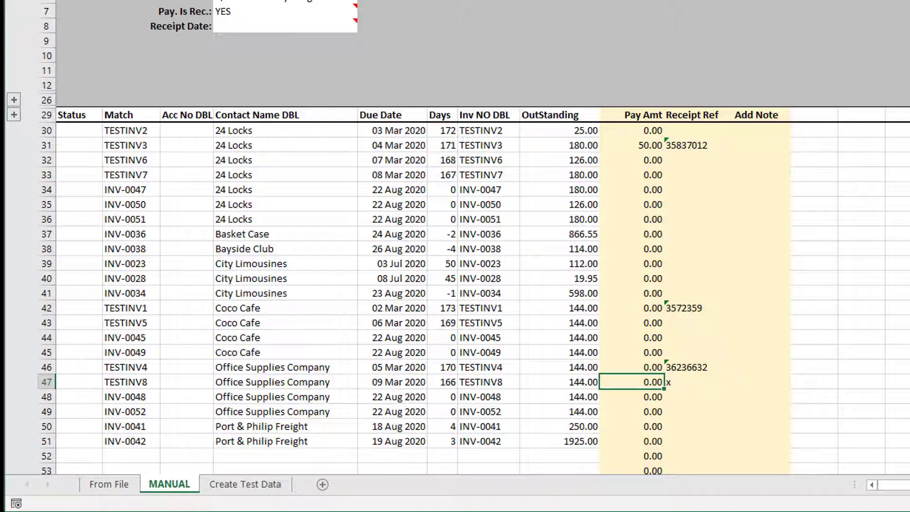
pyautogui.write('20')
pyautogui.press('Return')
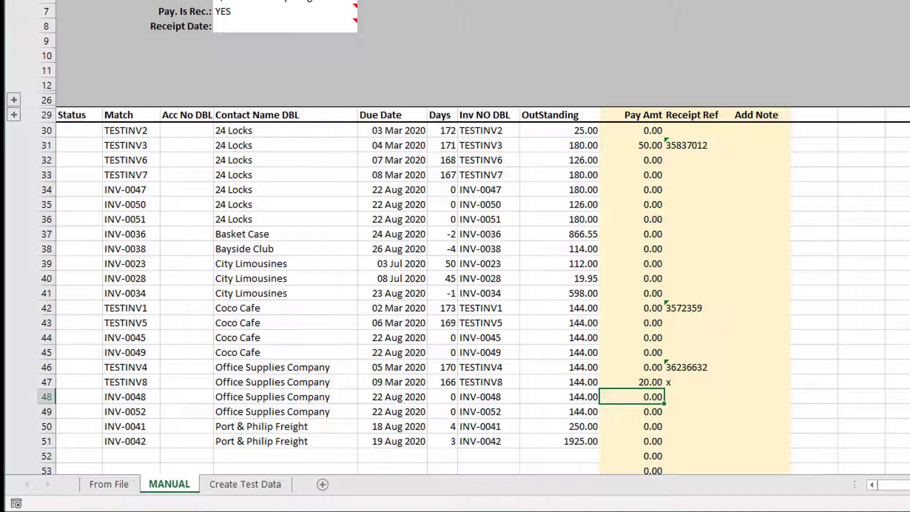
pyautogui.press('Up')
pyautogui.write('0')
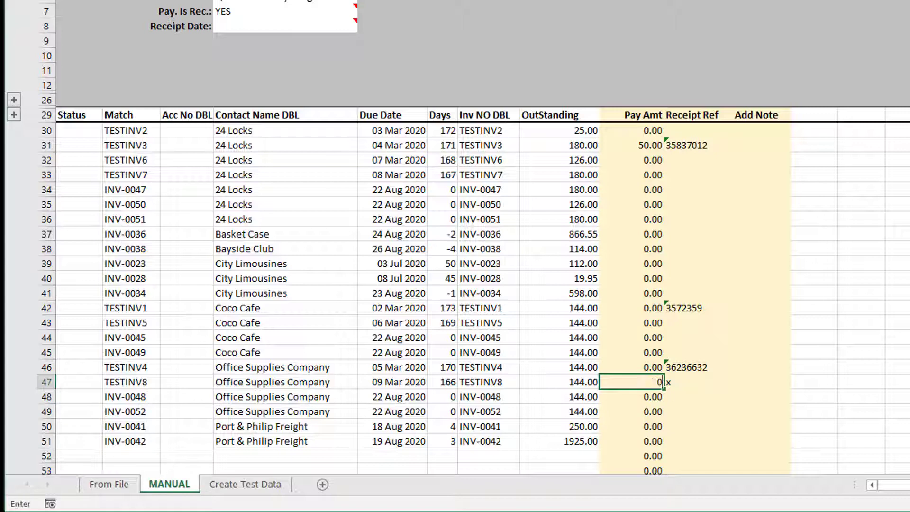
pyautogui.press('Return')
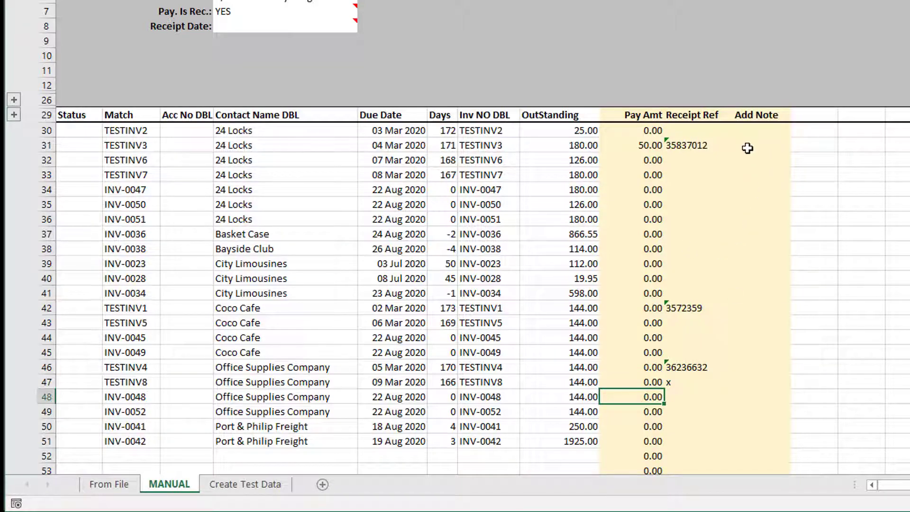
# Add the note 'Hi I'v paid this' to TESTINV1
pyautogui.click(749, 311)
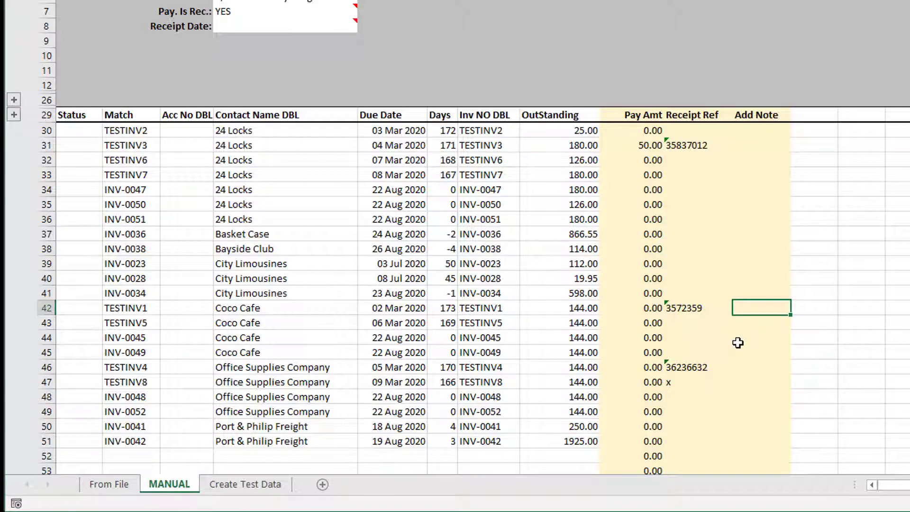
pyautogui.write('Hi I')
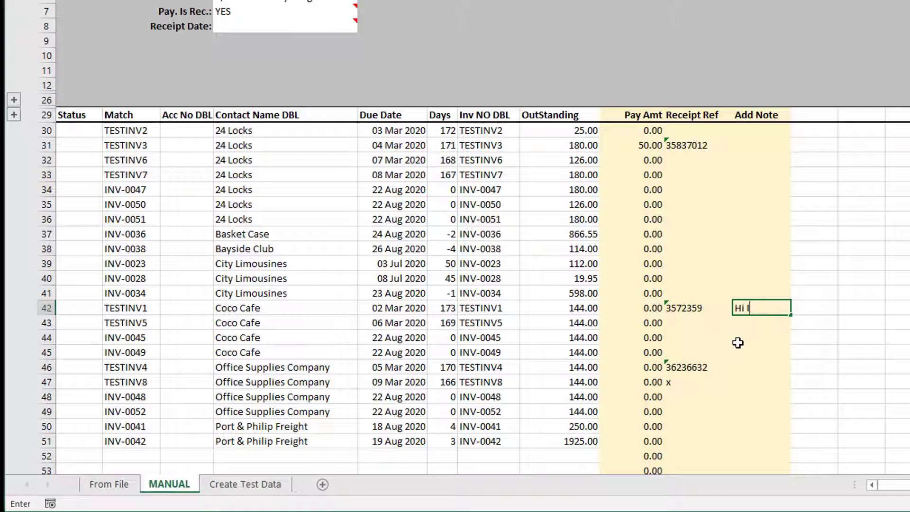
pyautogui.write("'v paid this")
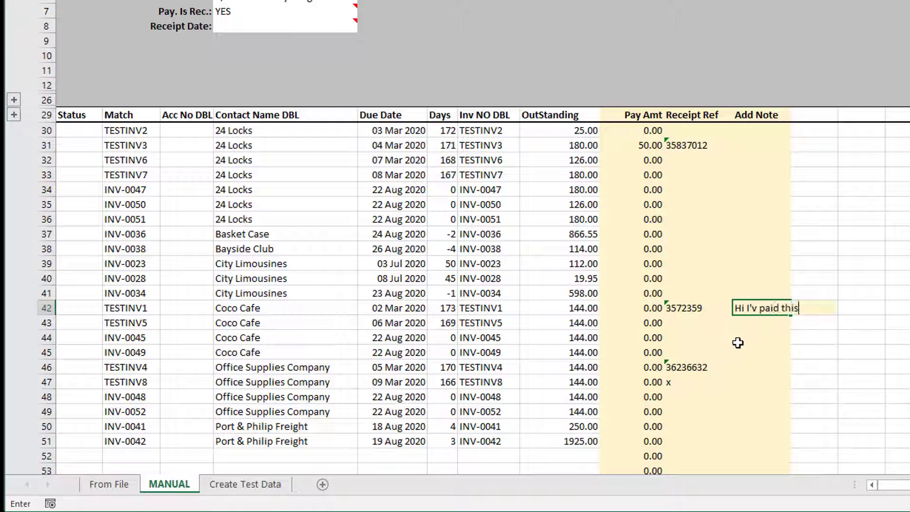
pyautogui.press('Up')
pyautogui.press('Up')
pyautogui.press('Down')
pyautogui.press('Down')
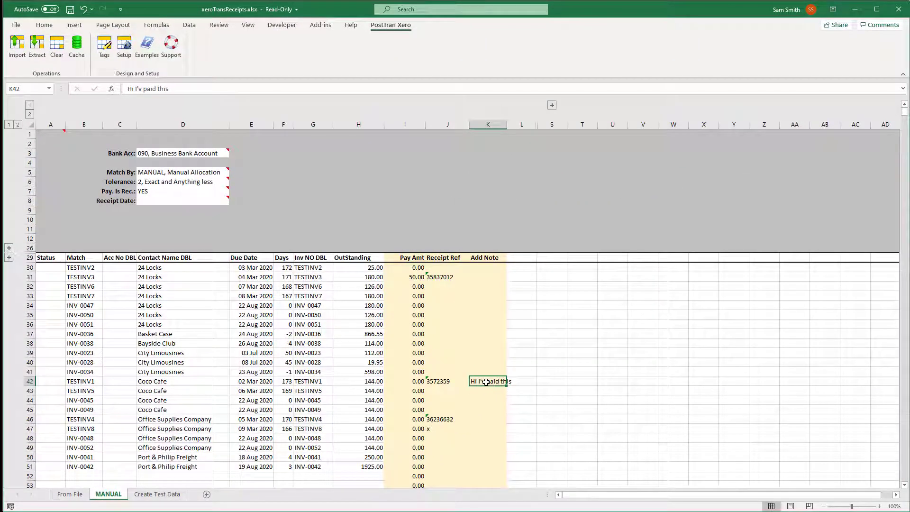
# Run the PostTran Xero Import until the Read Debtors List? prompt appears
pyautogui.click(17, 56)
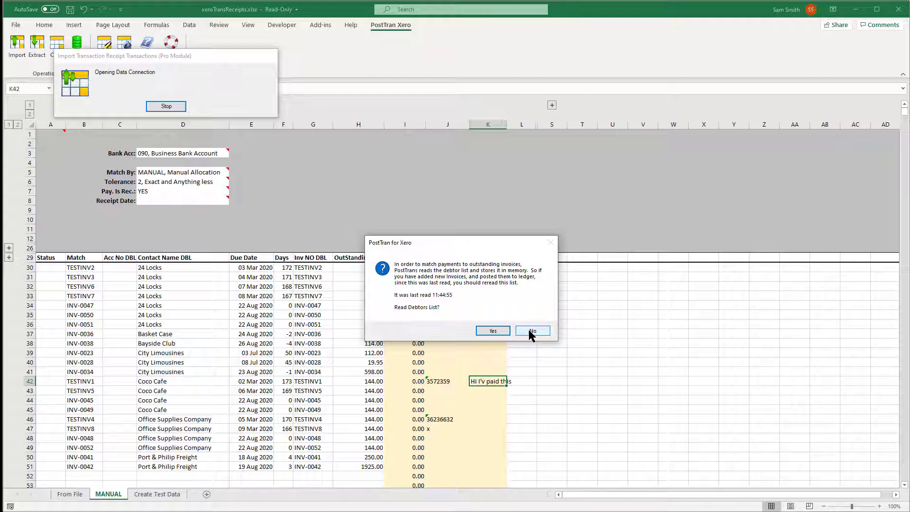
# Skip rereading the debtors list and post the TESTINV3 partial receipt
pyautogui.click(531, 331)
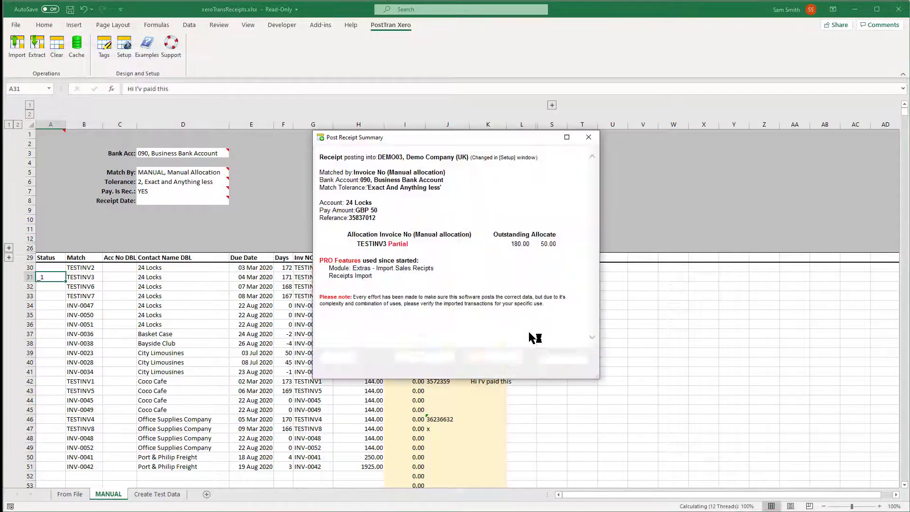
pyautogui.moveTo(525, 137); pyautogui.dragTo(707, 133)
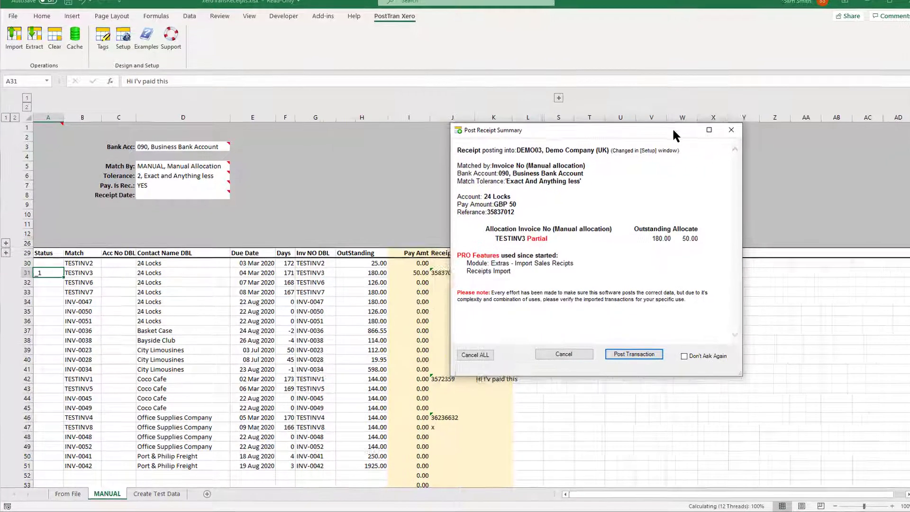
pyautogui.moveTo(798, 72); pyautogui.dragTo(770, 70)
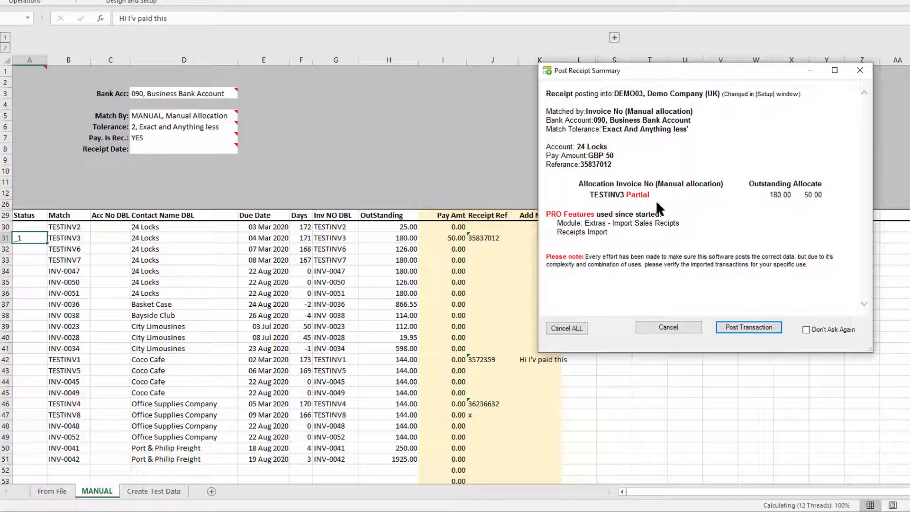
pyautogui.click(742, 327)
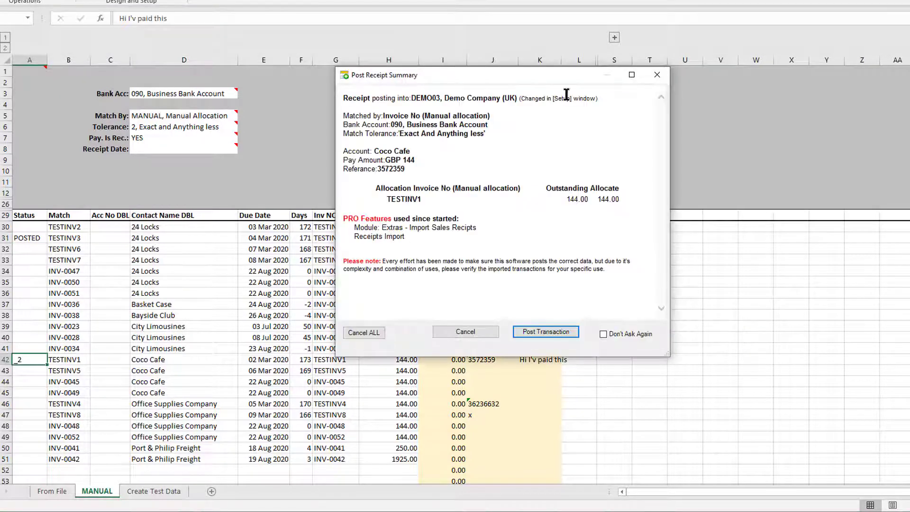
# Post the Coco Cafe TESTINV1 and Office Supplies TESTINV4/TESTINV8 receipts, dismissing 'Posted 3 Transactions'
pyautogui.moveTo(554, 73); pyautogui.dragTo(741, 57)
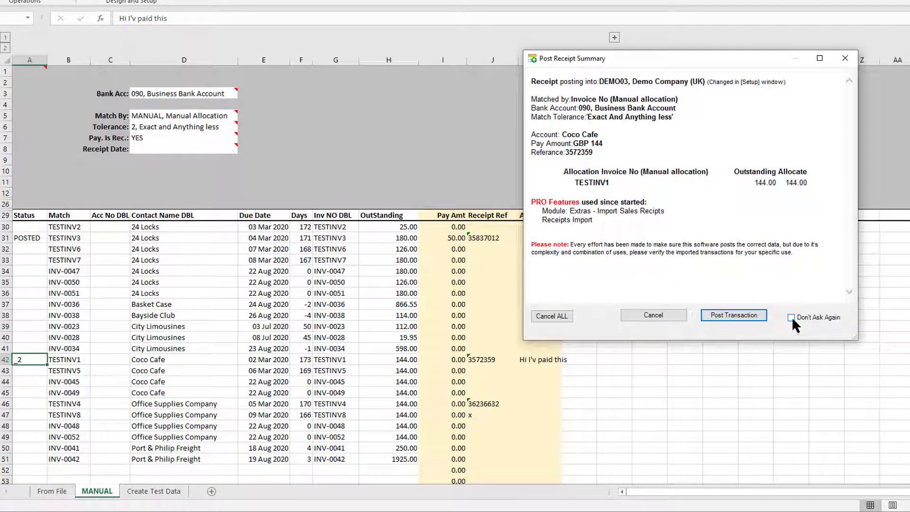
pyautogui.click(734, 314)
pyautogui.click(737, 314)
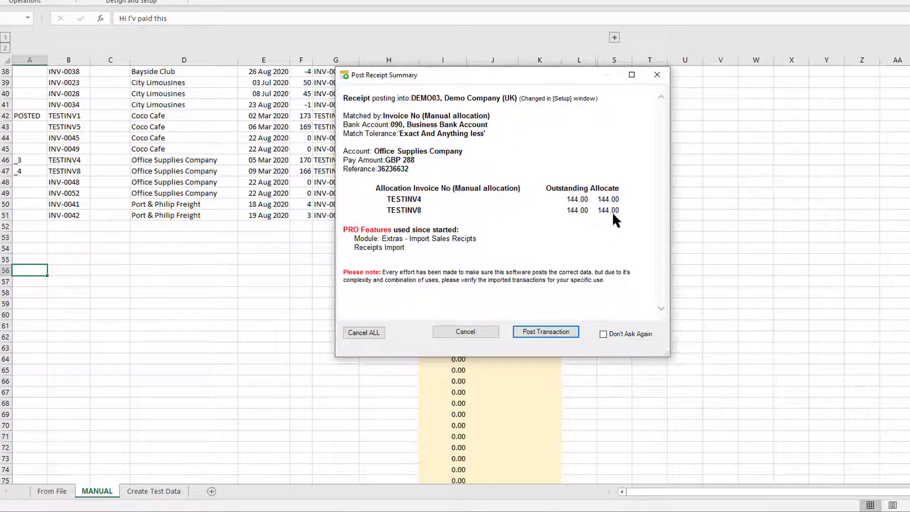
pyautogui.moveTo(601, 78); pyautogui.dragTo(773, 37)
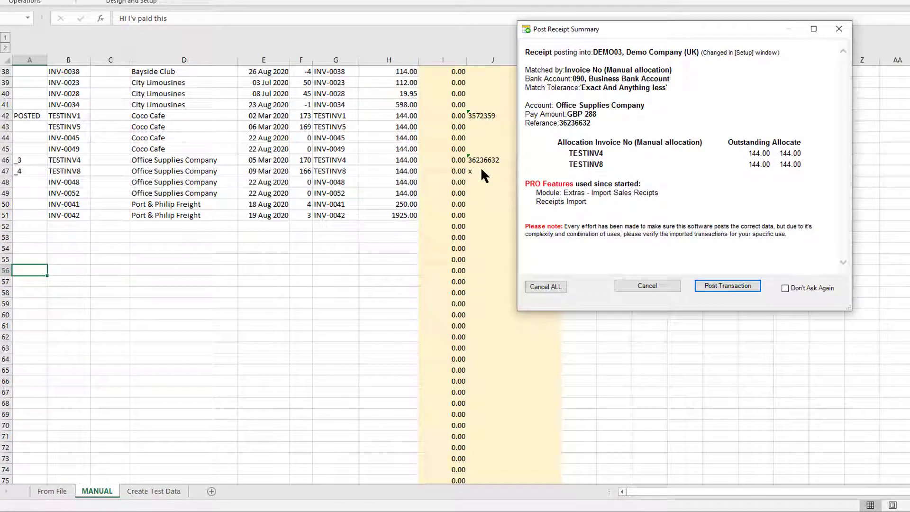
pyautogui.click(721, 286)
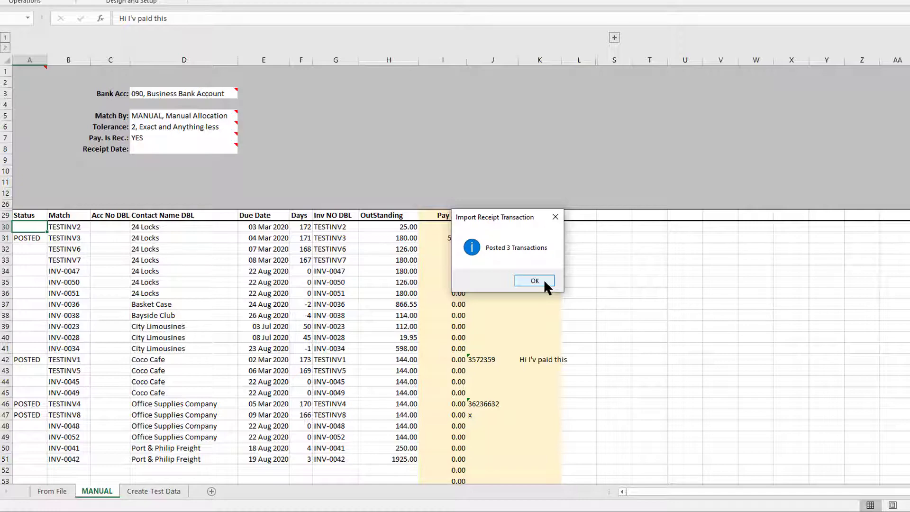
pyautogui.click(534, 281)
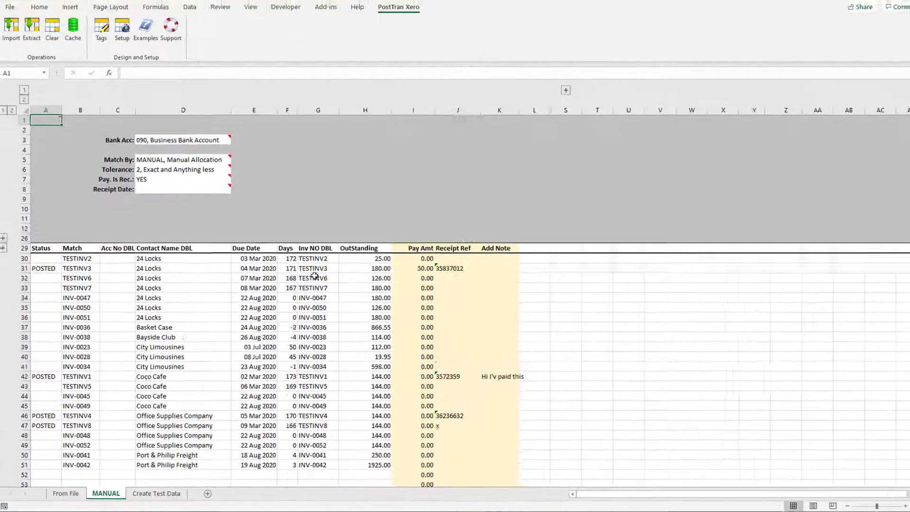
pyautogui.click(335, 237)
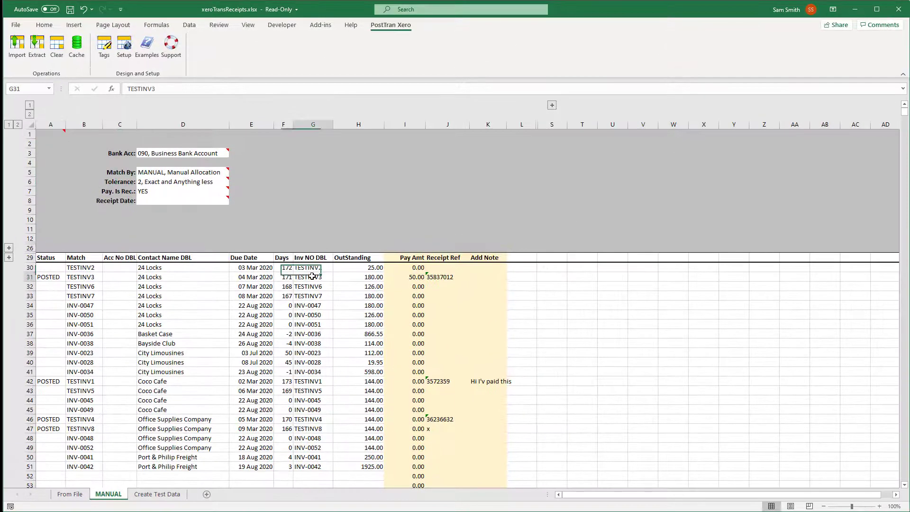
# Open invoice TESTINV3 in Xero from the Awaiting Payment list
pyautogui.doubleClick(312, 277)
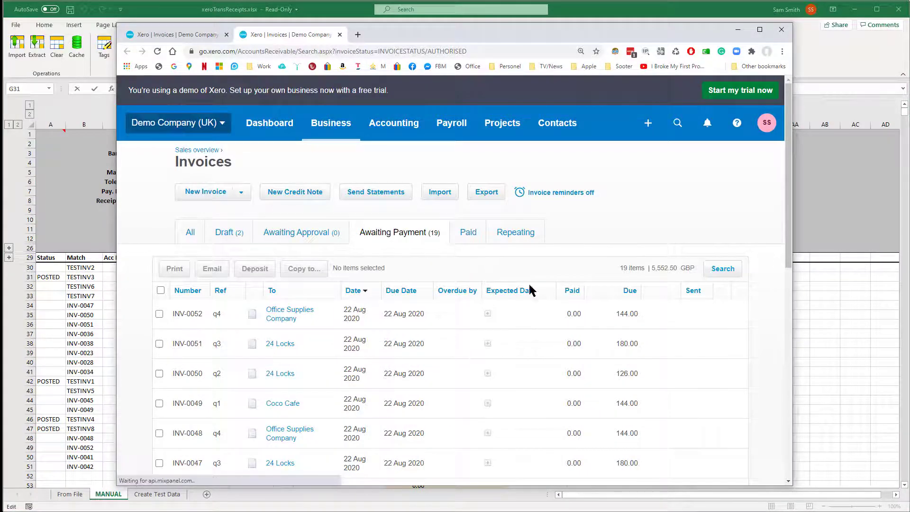
pyautogui.moveTo(660, 32); pyautogui.dragTo(636, 19)
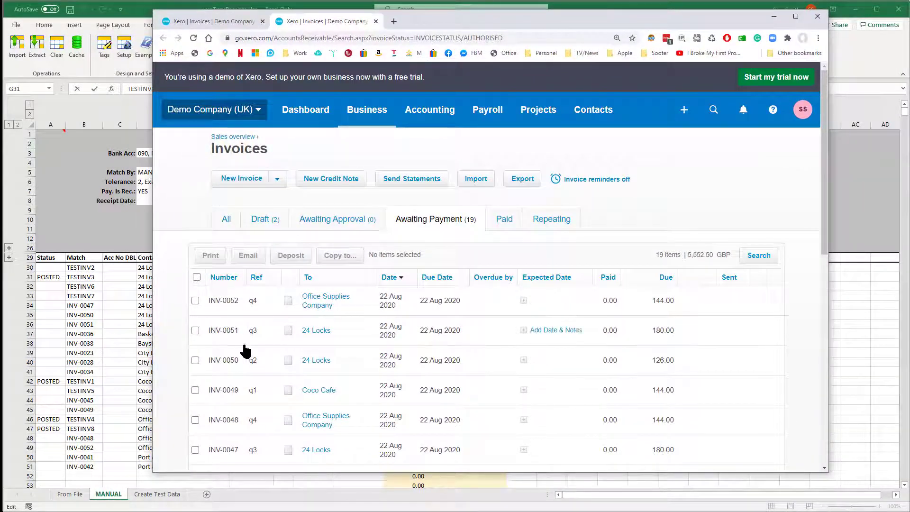
pyautogui.scroll(-4, 315, 378)
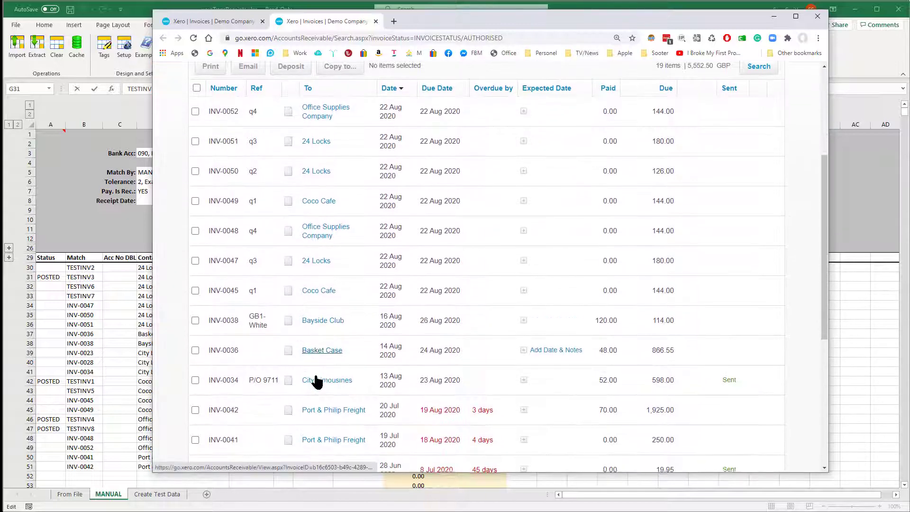
pyautogui.scroll(-5, 317, 380)
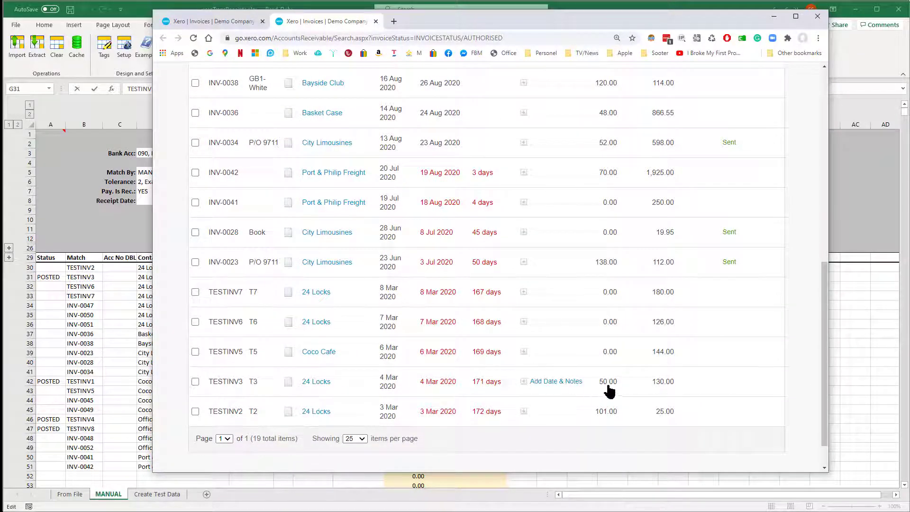
pyautogui.click(294, 380)
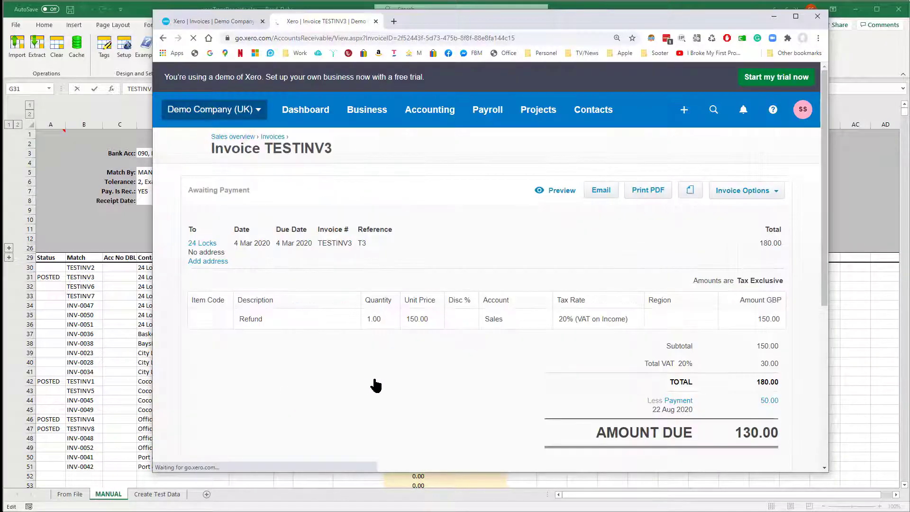
# Check its 50.00 payment reference 35837012, then return to the invoice showing 130.00 due
pyautogui.scroll(-2, 379, 381)
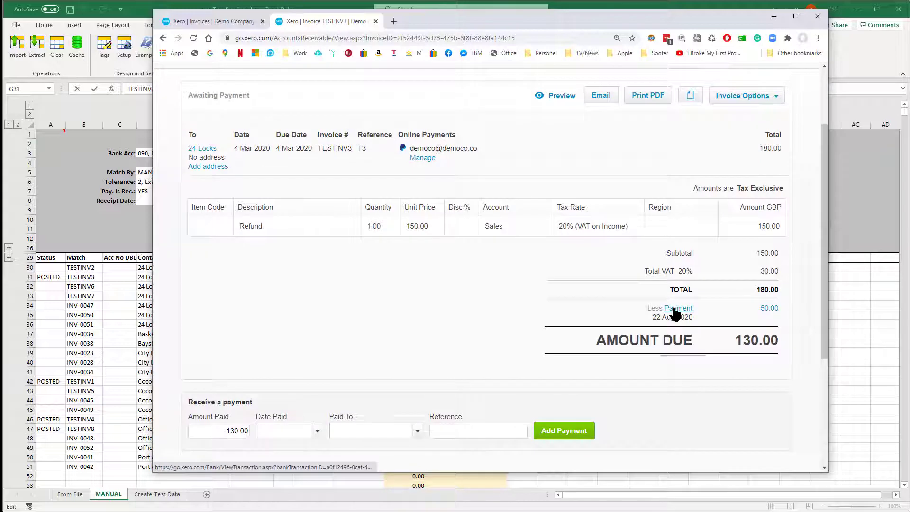
pyautogui.click(674, 309)
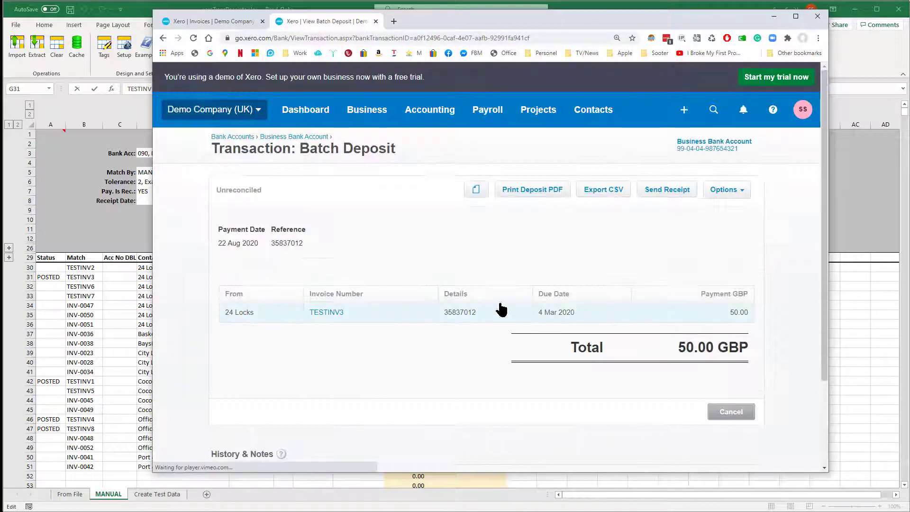
pyautogui.moveTo(271, 243); pyautogui.dragTo(291, 243)
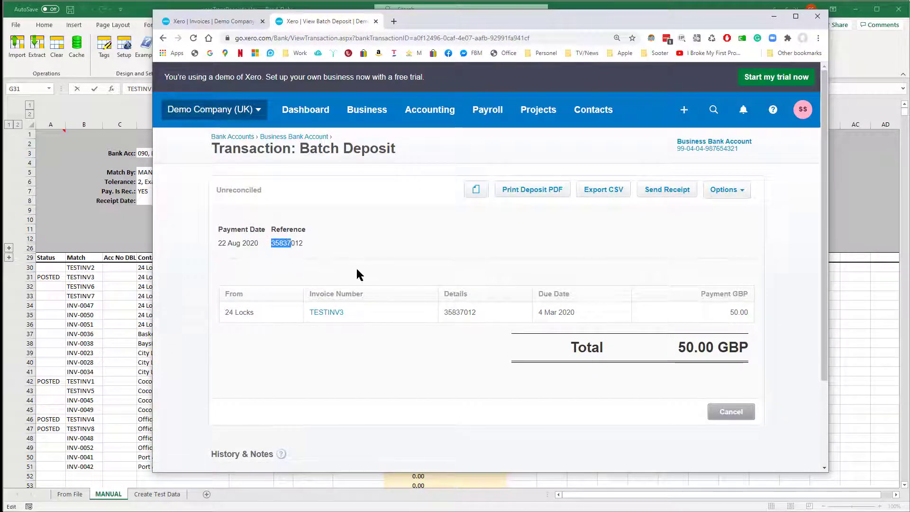
pyautogui.click(349, 317)
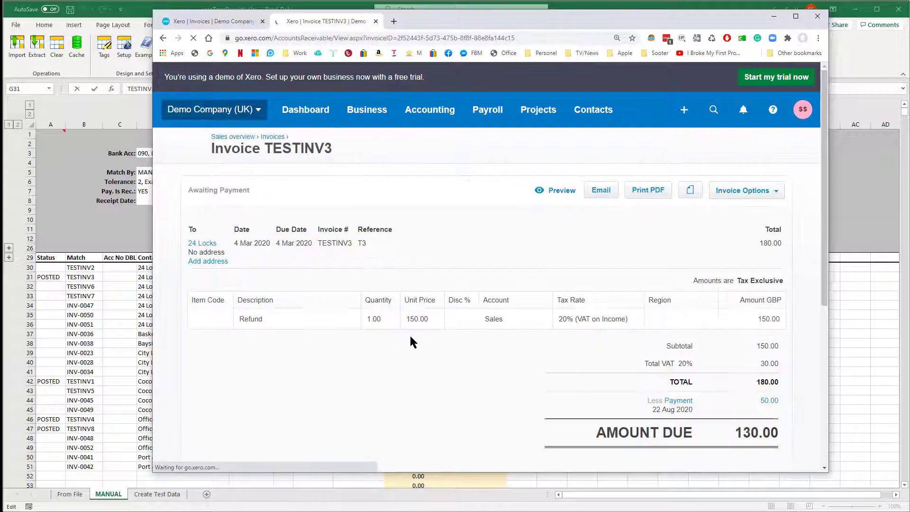
pyautogui.moveTo(518, 11); pyautogui.dragTo(908, 27)
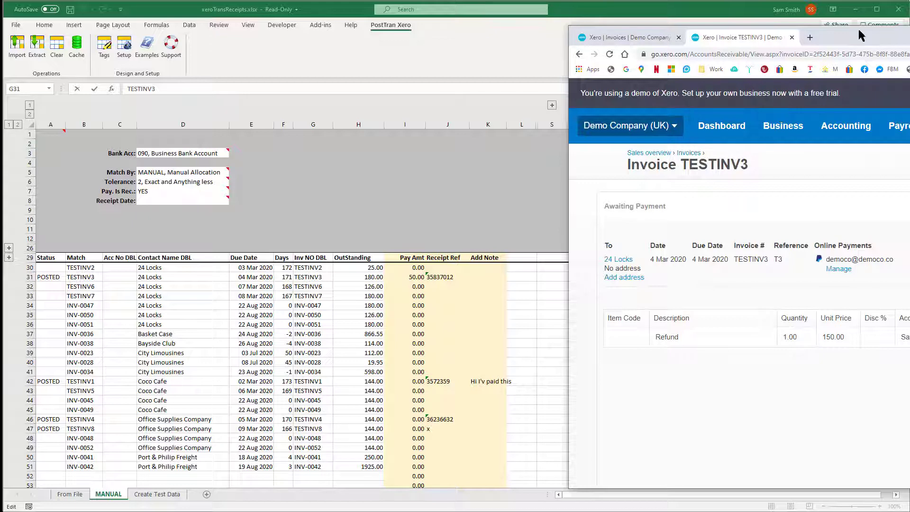
pyautogui.moveTo(861, 41); pyautogui.dragTo(446, 38)
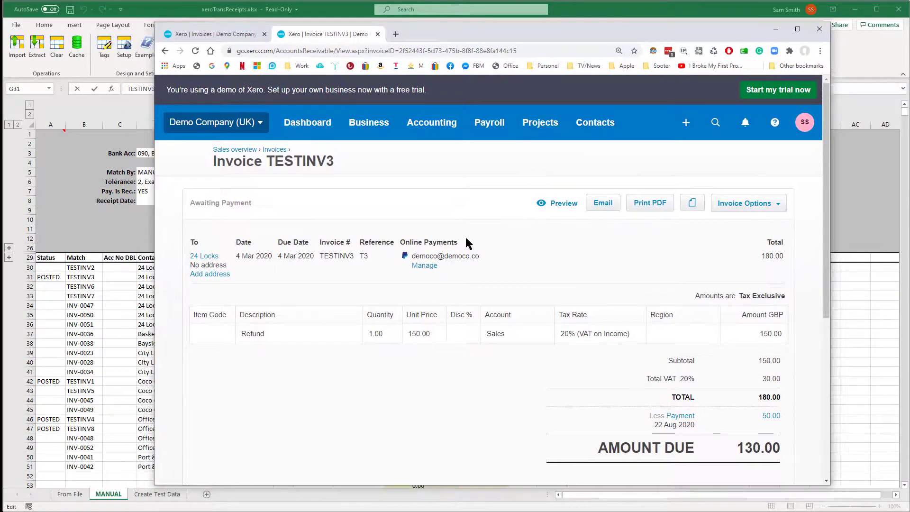
# Search the Paid invoices in Xero for TESTINV1 and open it
pyautogui.click(275, 150)
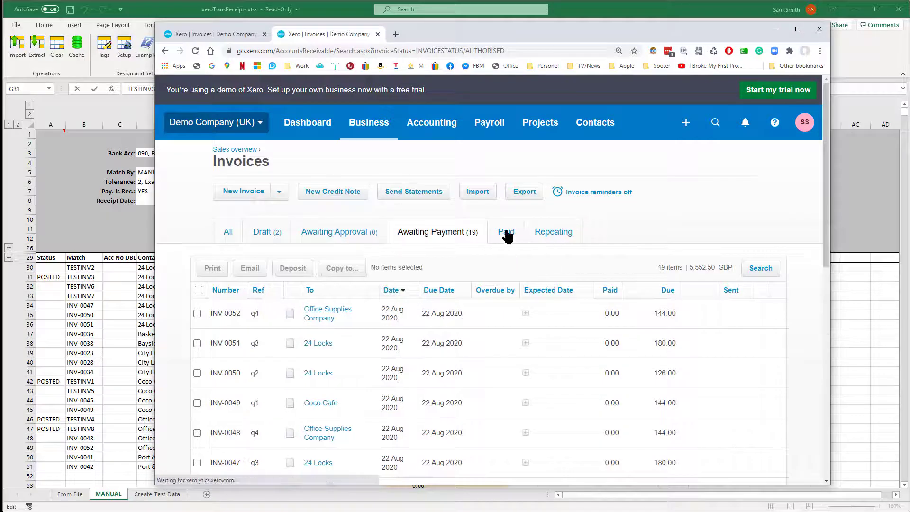
pyautogui.click(506, 232)
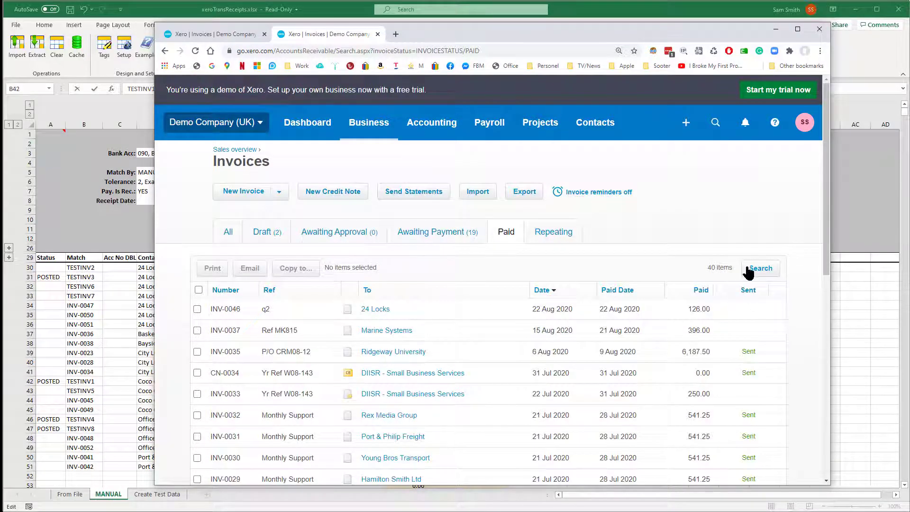
pyautogui.click(759, 269)
pyautogui.click(306, 286)
pyautogui.write('TESTINV1')
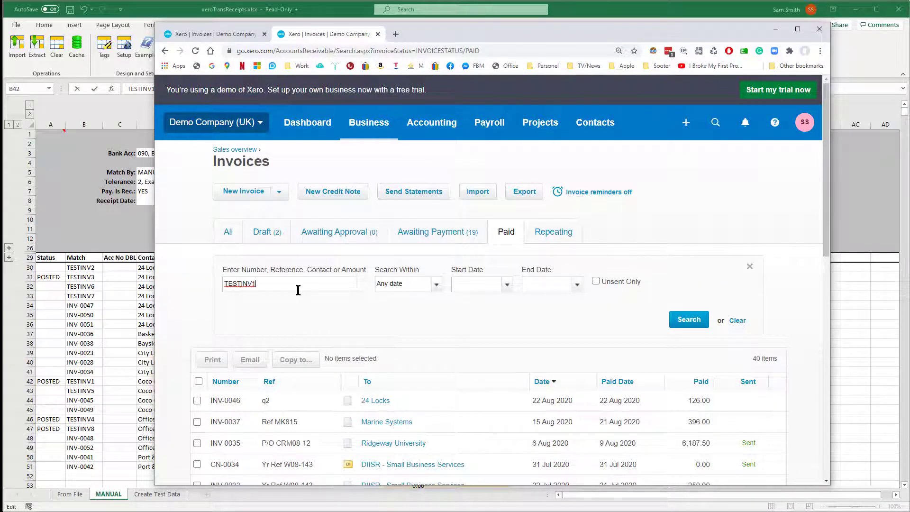
pyautogui.click(693, 324)
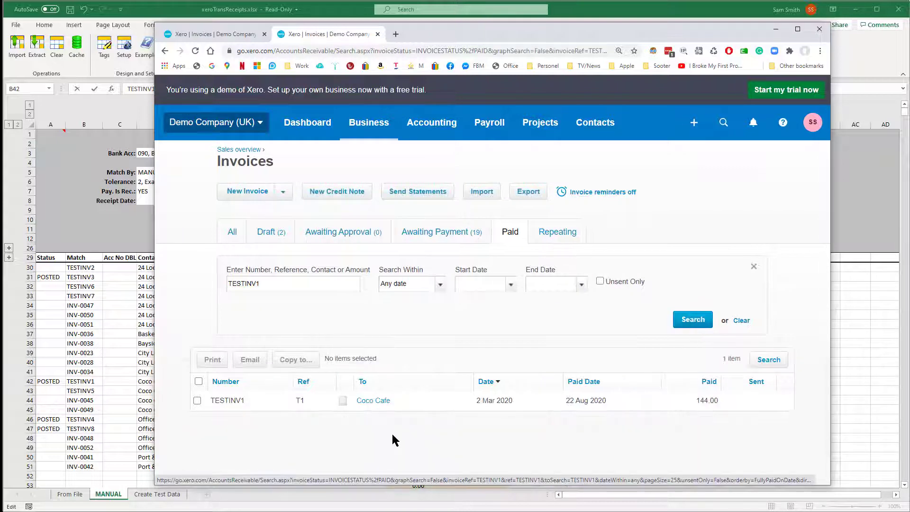
pyautogui.click(224, 402)
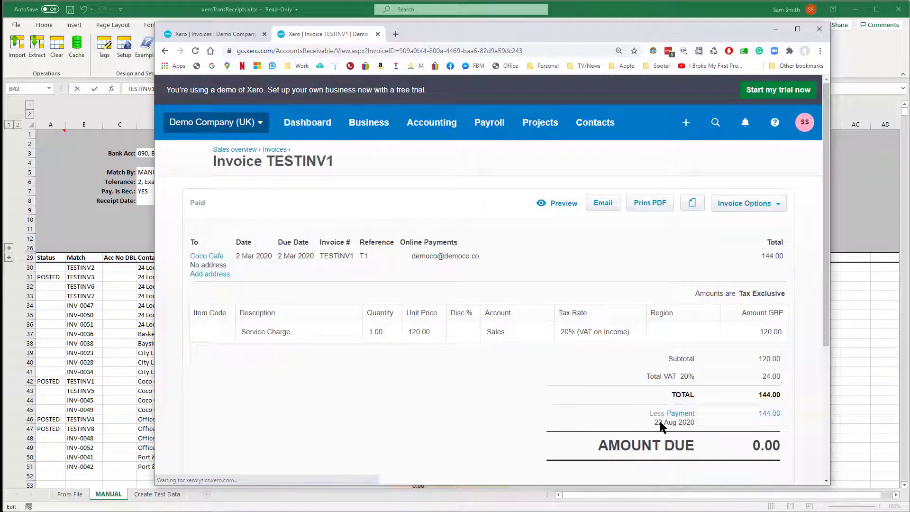
# Show the 144.00 deposit's history, with reference 3572359 and note 'Hi I'v paid this'
pyautogui.click(686, 415)
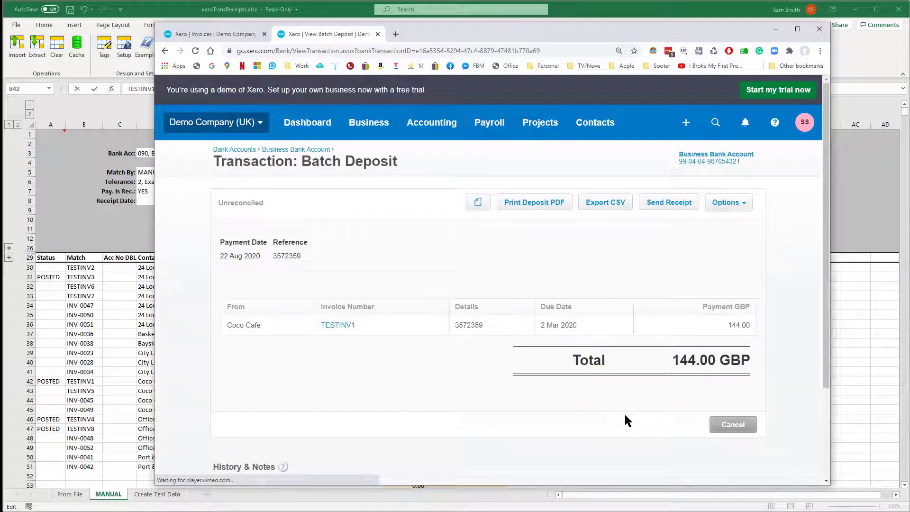
pyautogui.scroll(-2, 625, 417)
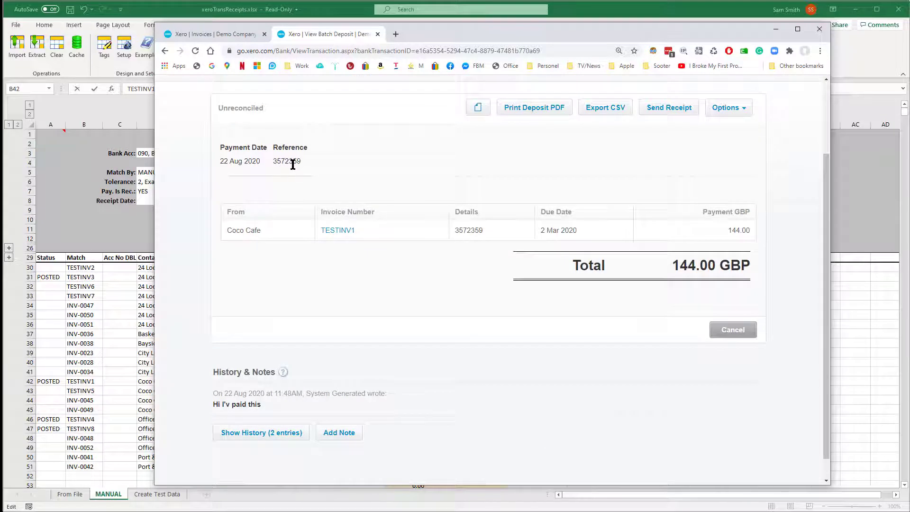
pyautogui.click(270, 435)
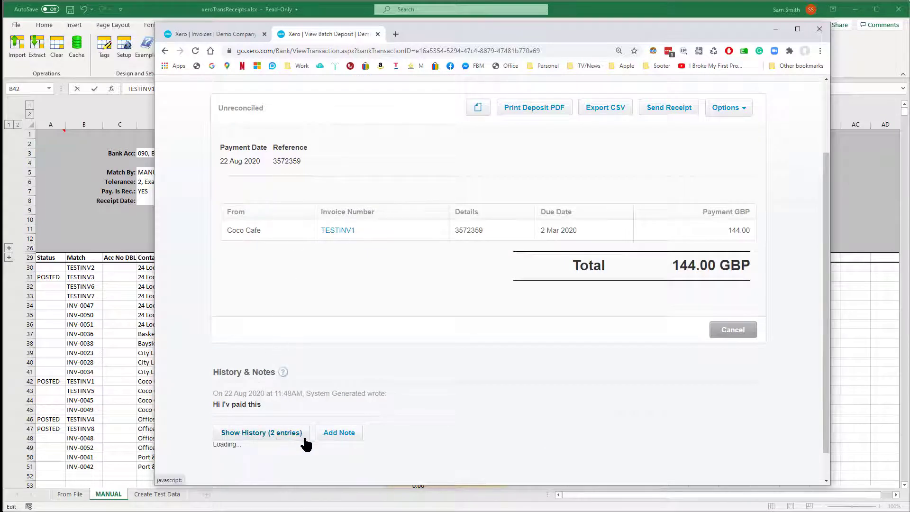
pyautogui.scroll(-2, 349, 442)
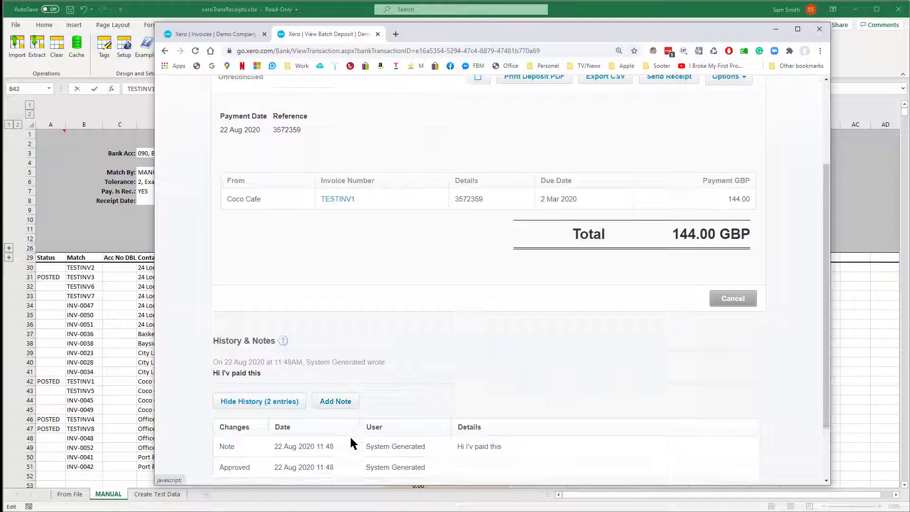
pyautogui.moveTo(503, 383); pyautogui.dragTo(456, 386)
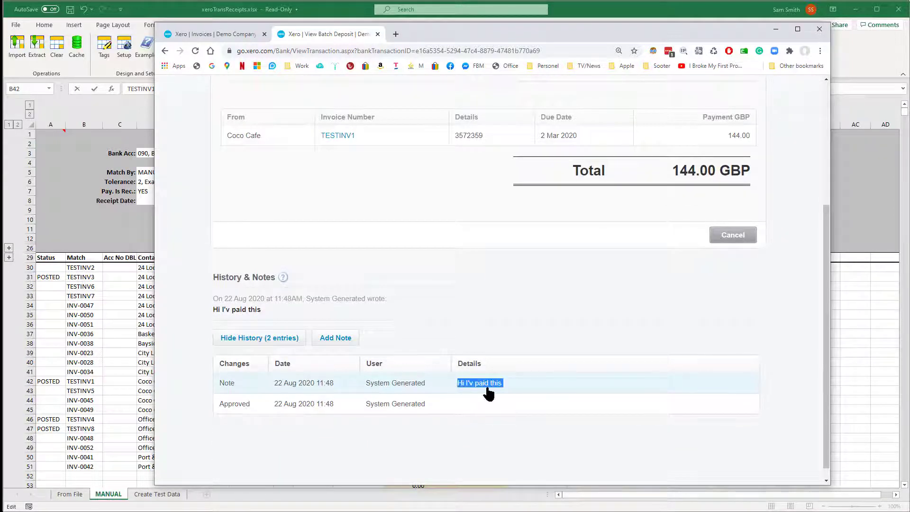
pyautogui.scroll(2, 516, 393)
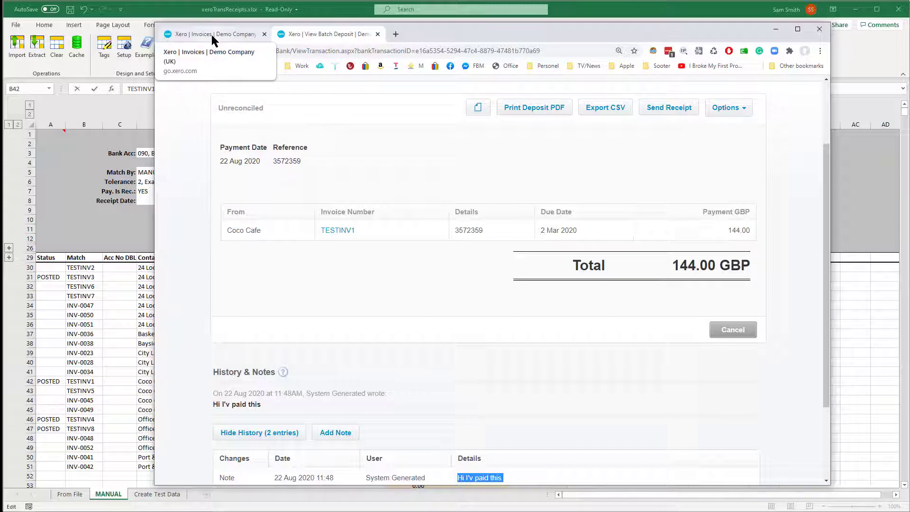
# Copy invoice number TESTINV4 from cell B46 into Xero's paid invoice search
pyautogui.click(73, 431)
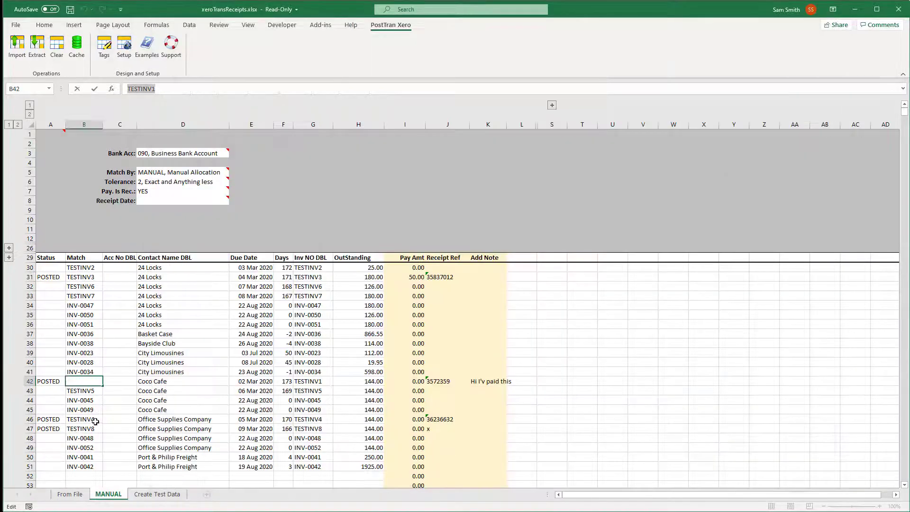
pyautogui.click(79, 419)
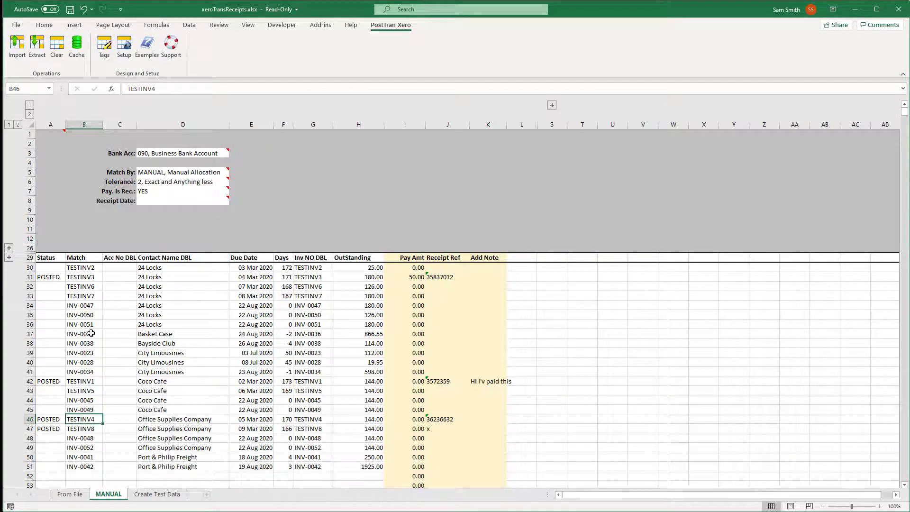
pyautogui.doubleClick(154, 89)
pyautogui.hotkey('ctrl', 'c')
pyautogui.hotkey('alt', 'Tab')
pyautogui.hotkey('alt', 'Left')
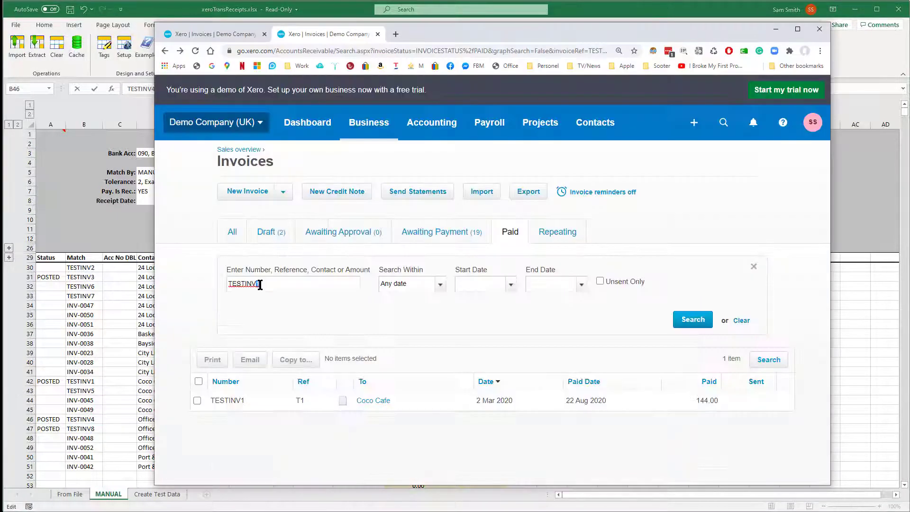
pyautogui.hotkey('ctrl', 'v')
# Open TESTINV4 and its 288.00 GBP batch deposit, reference 36236632, covering TESTINV8 too
pyautogui.click(686, 318)
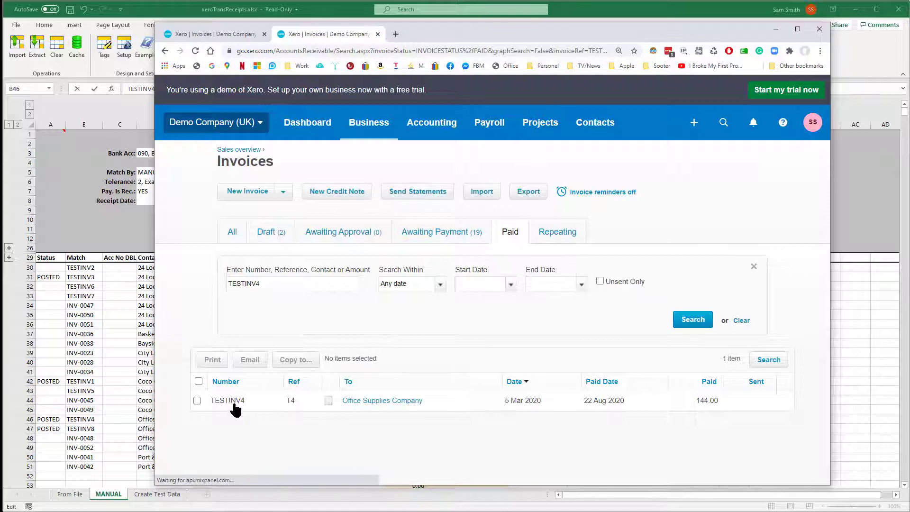
pyautogui.click(234, 406)
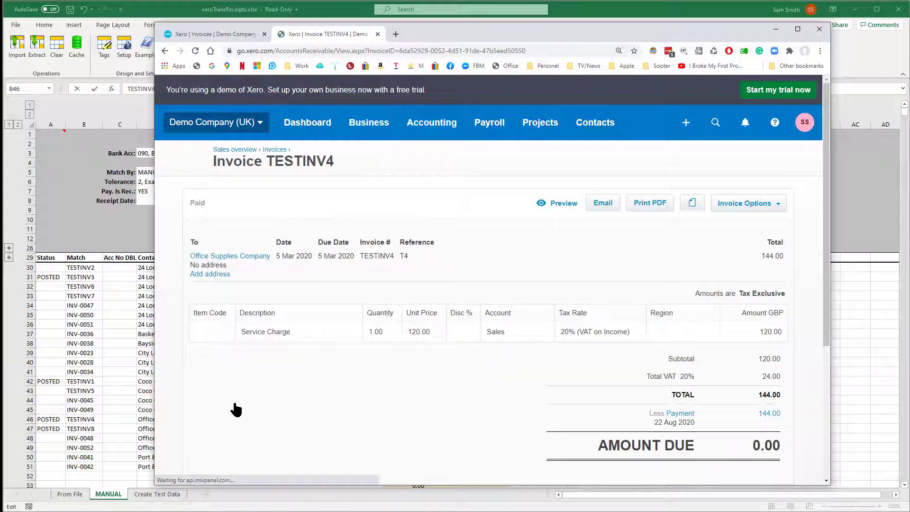
pyautogui.click(687, 415)
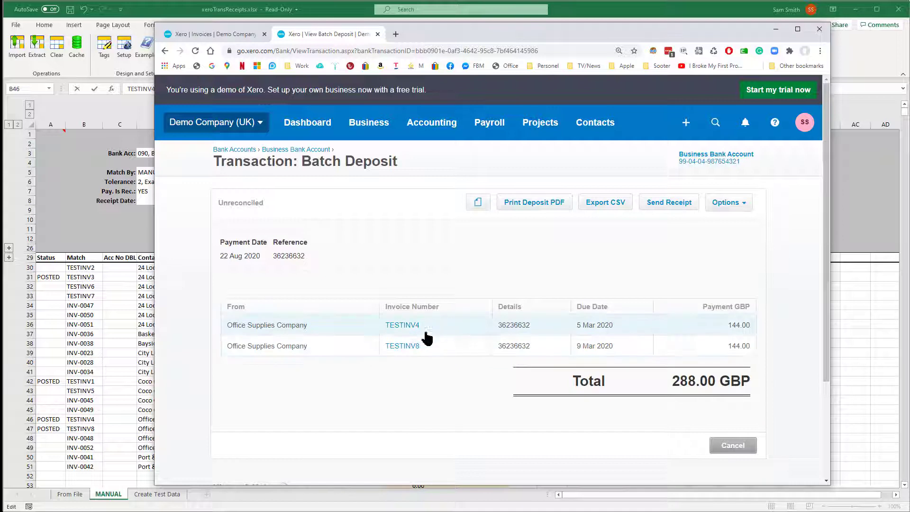
pyautogui.scroll(-1, 444, 389)
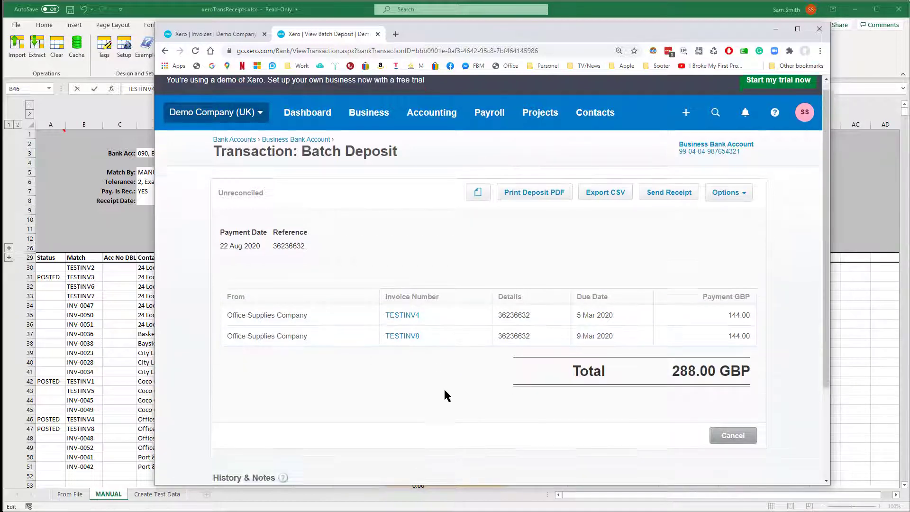